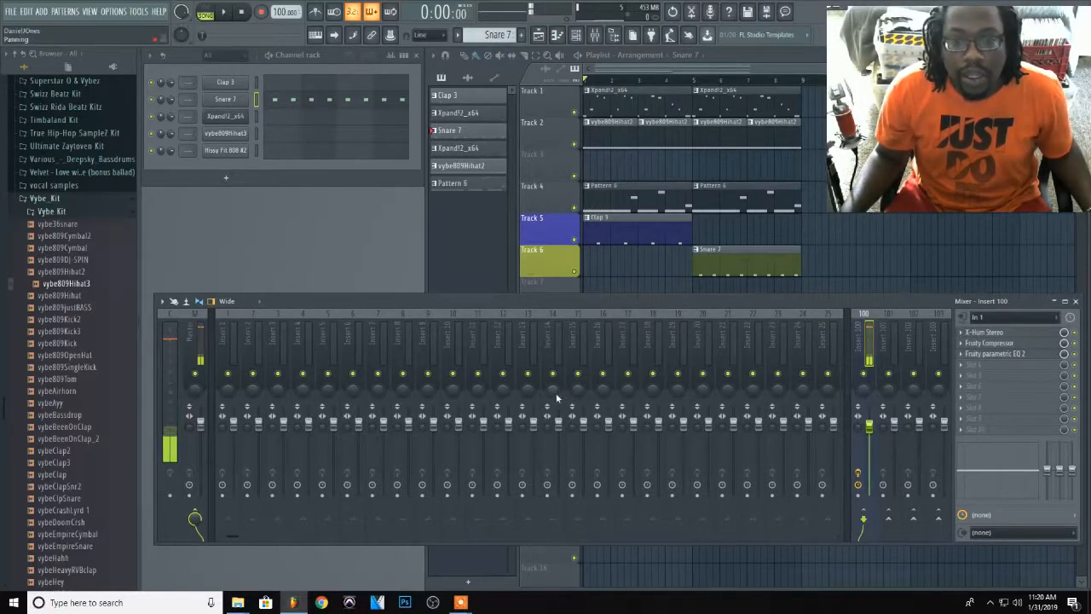
Try shifting the panning and volume of mixer insert 14, and reset both controls to their defaults
drag(558, 392, 557, 460)
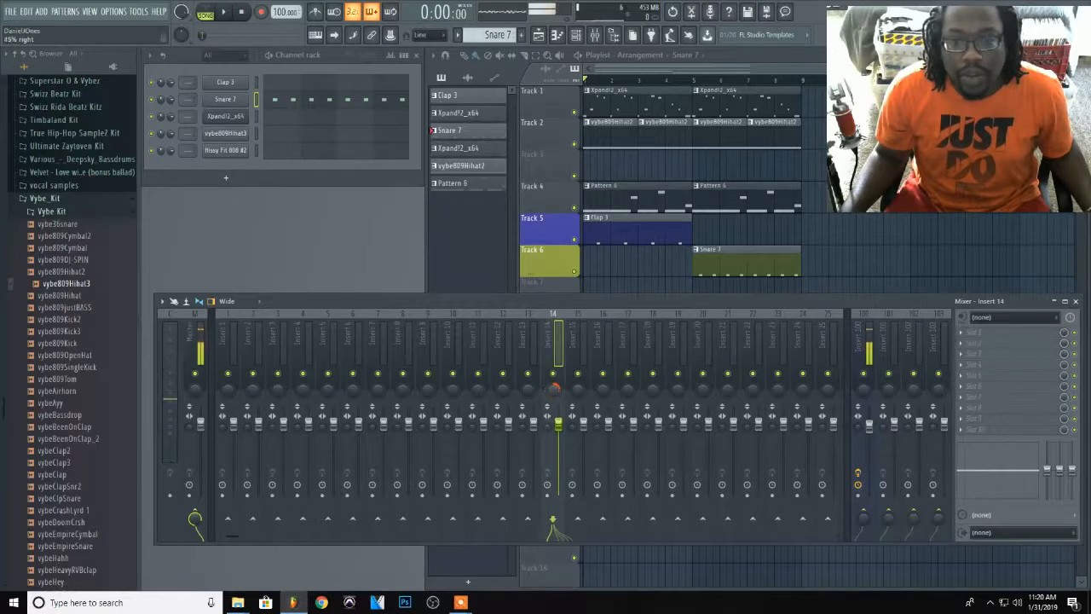
mouse_move(560, 426)
mouse_down()
mouse_move(559, 460)
mouse_move(559, 443)
mouse_up()
right_click(554, 395)
click(573, 400)
right_click(558, 425)
click(580, 427)
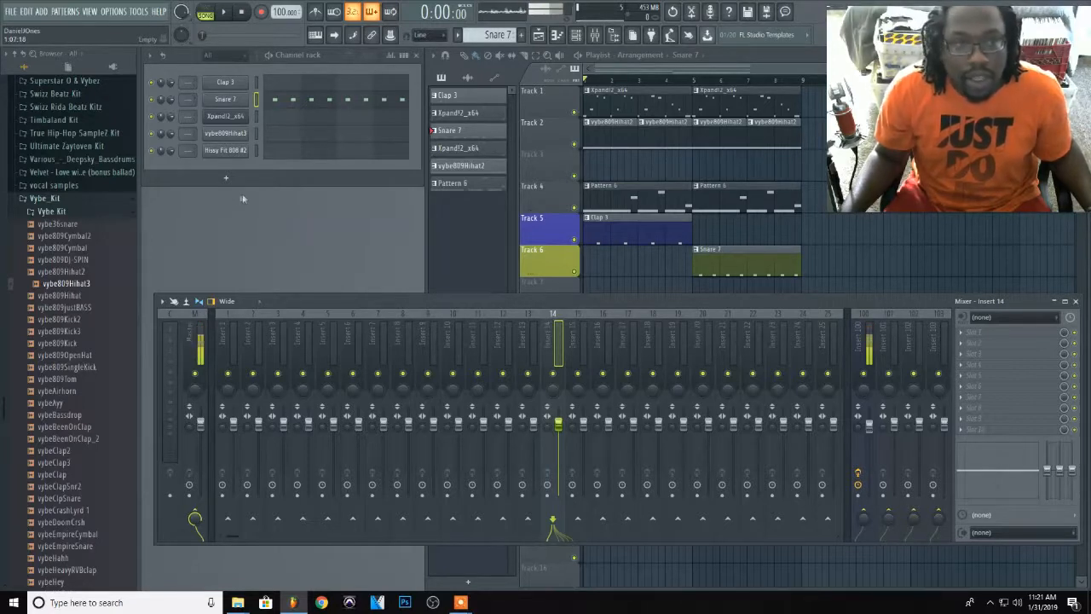
right_click(171, 153)
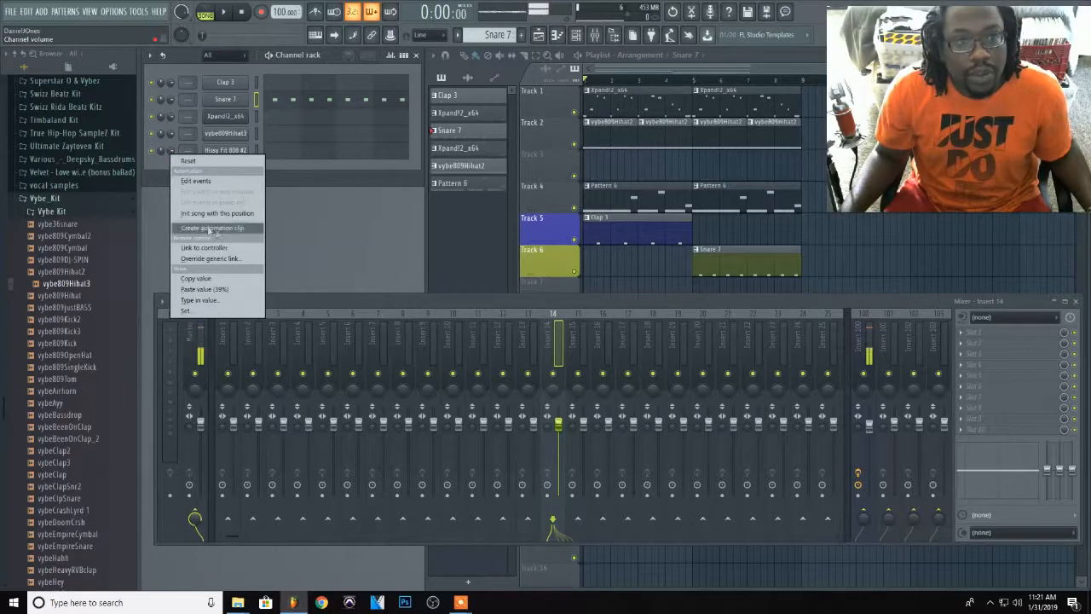
click(151, 196)
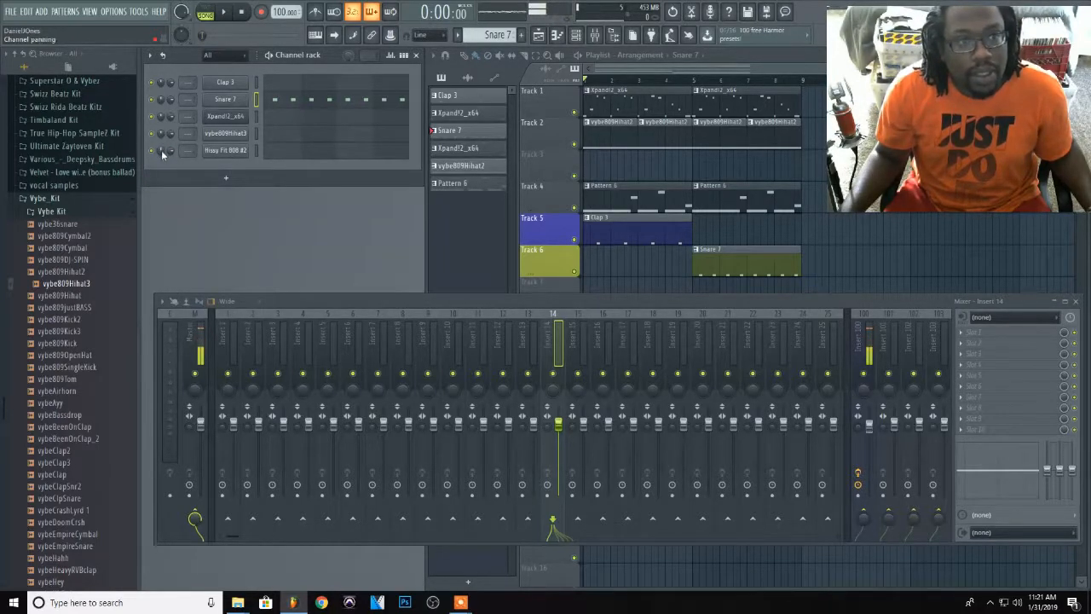
right_click(161, 150)
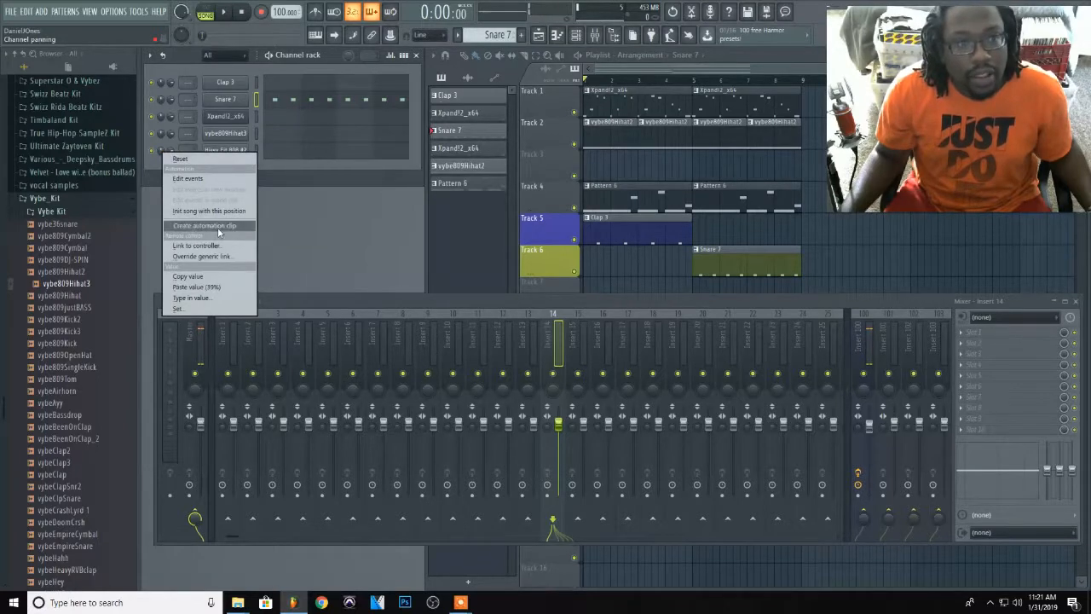
click(395, 233)
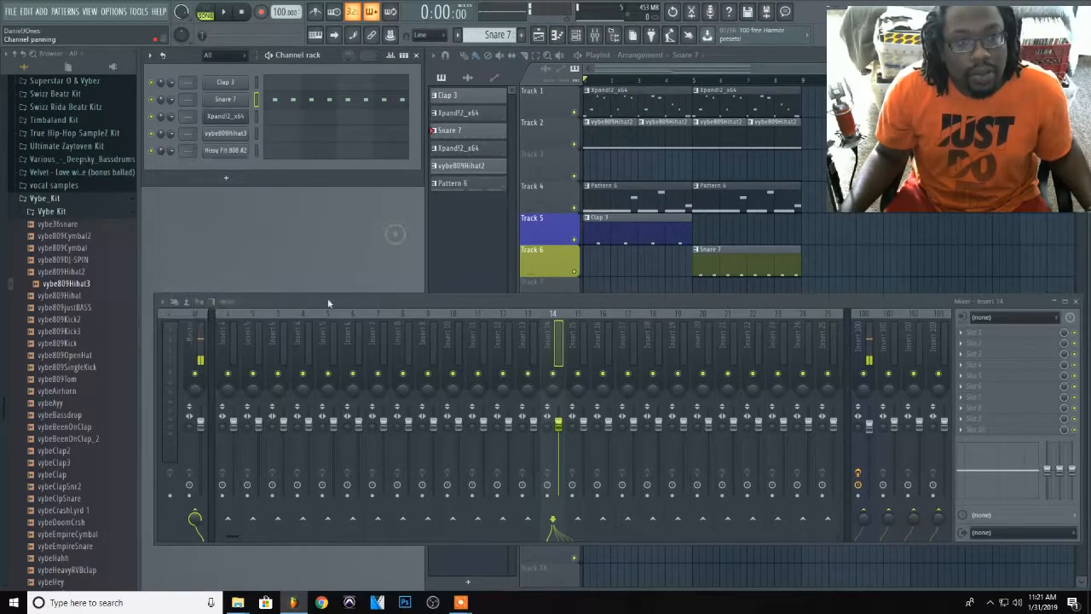
right_click(282, 398)
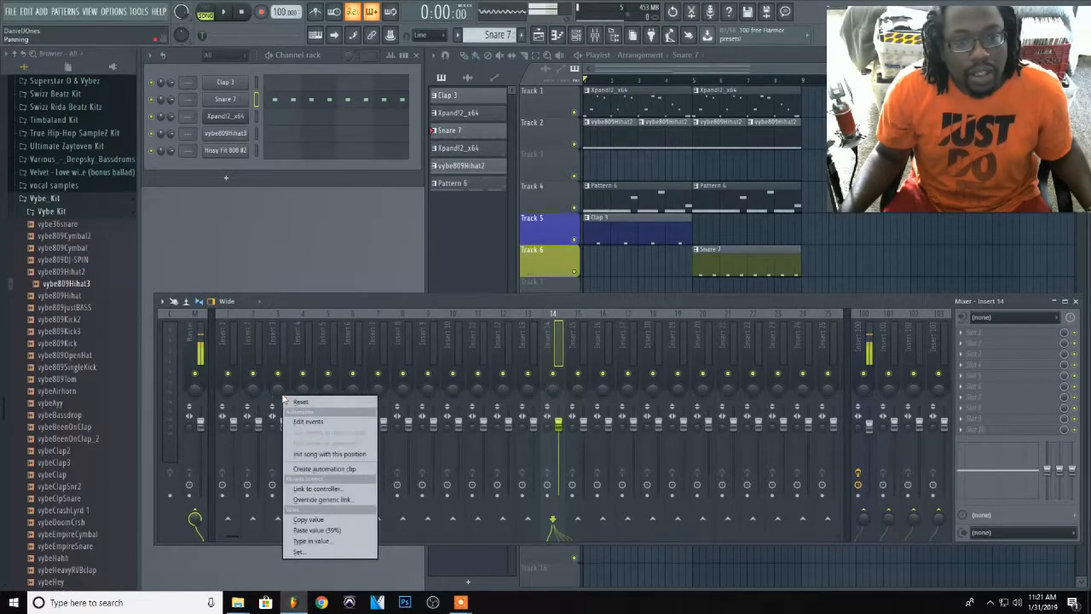
click(300, 307)
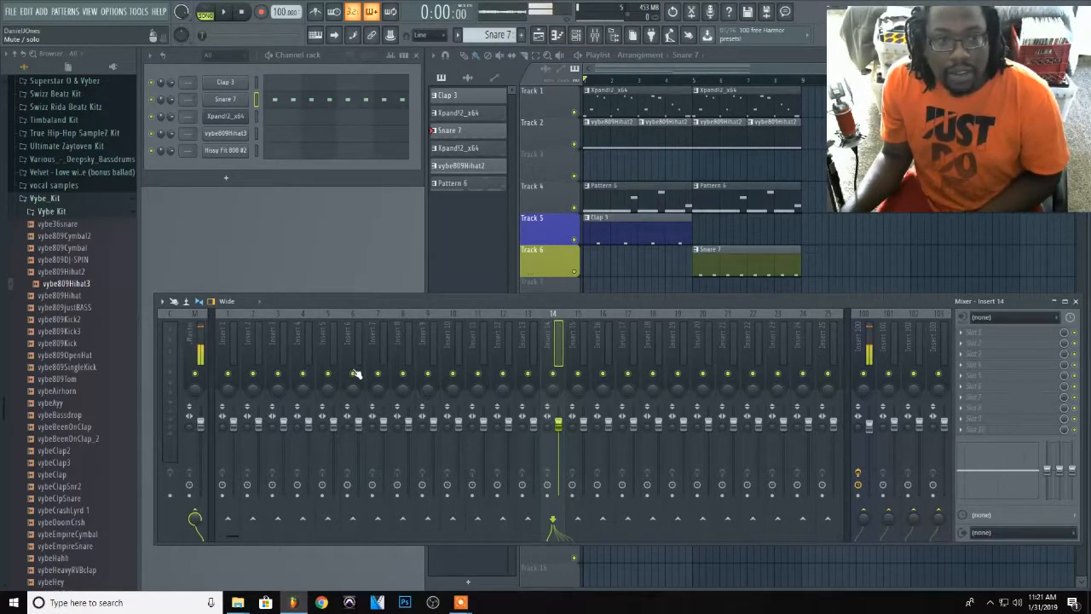
Load Gross Beat into the first effect slot of the Master mixer track and reposition its window
click(202, 350)
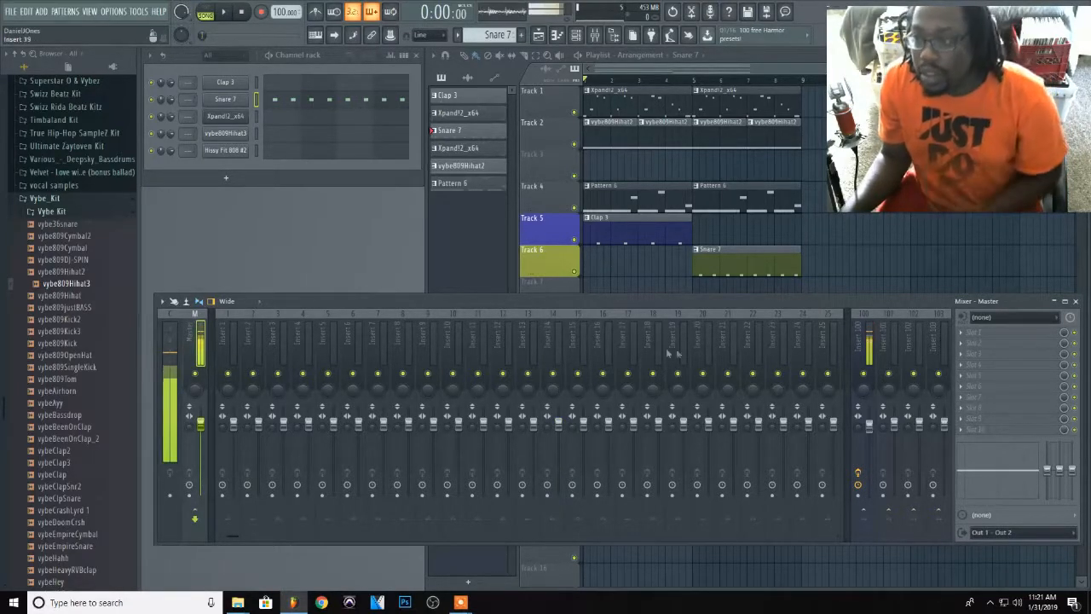
click(986, 337)
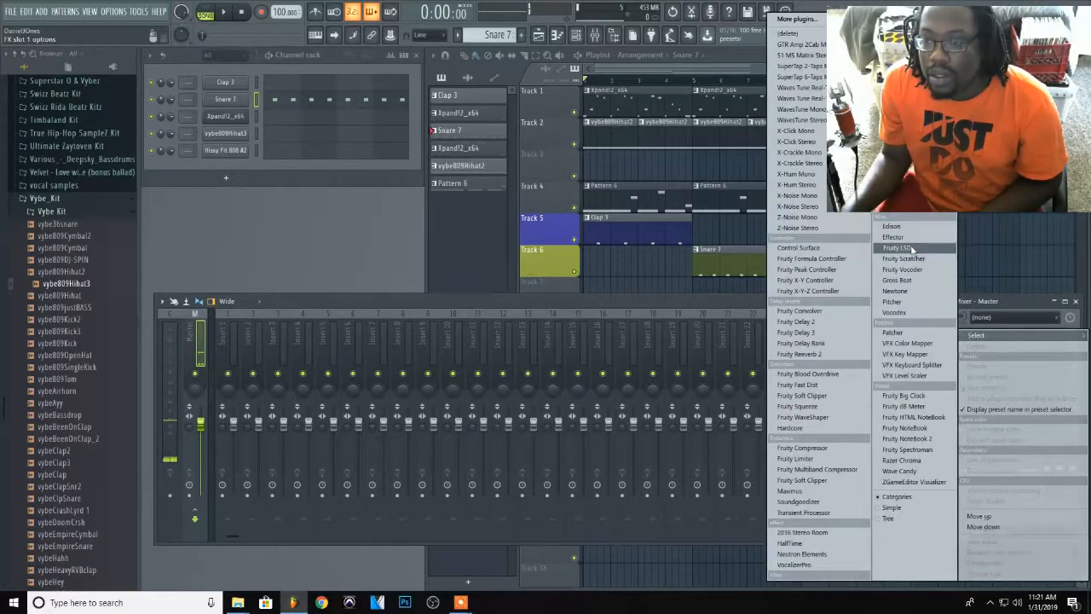
click(906, 281)
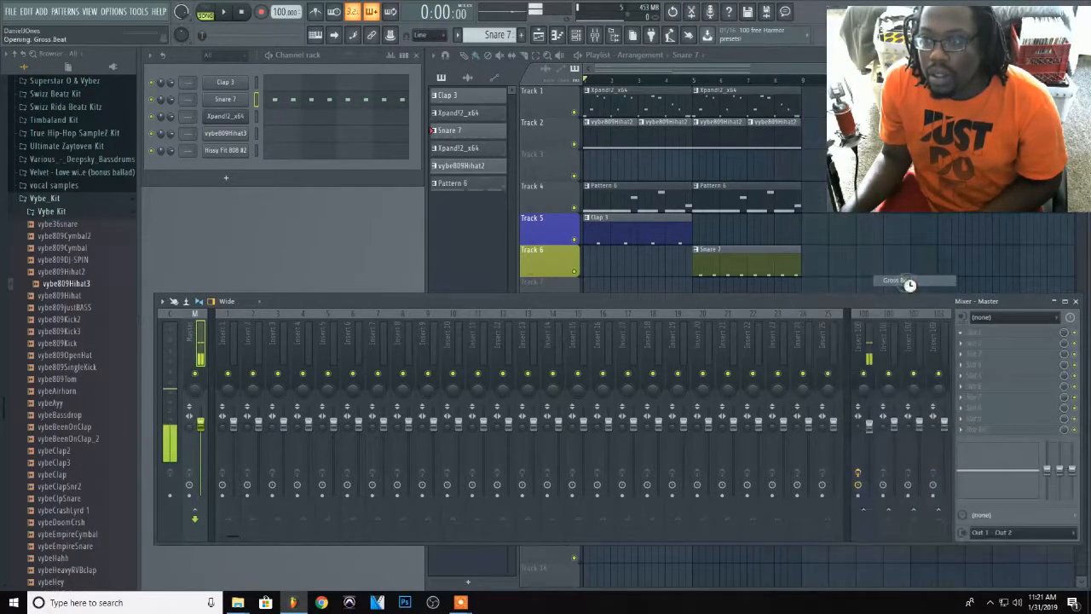
drag(402, 137, 447, 196)
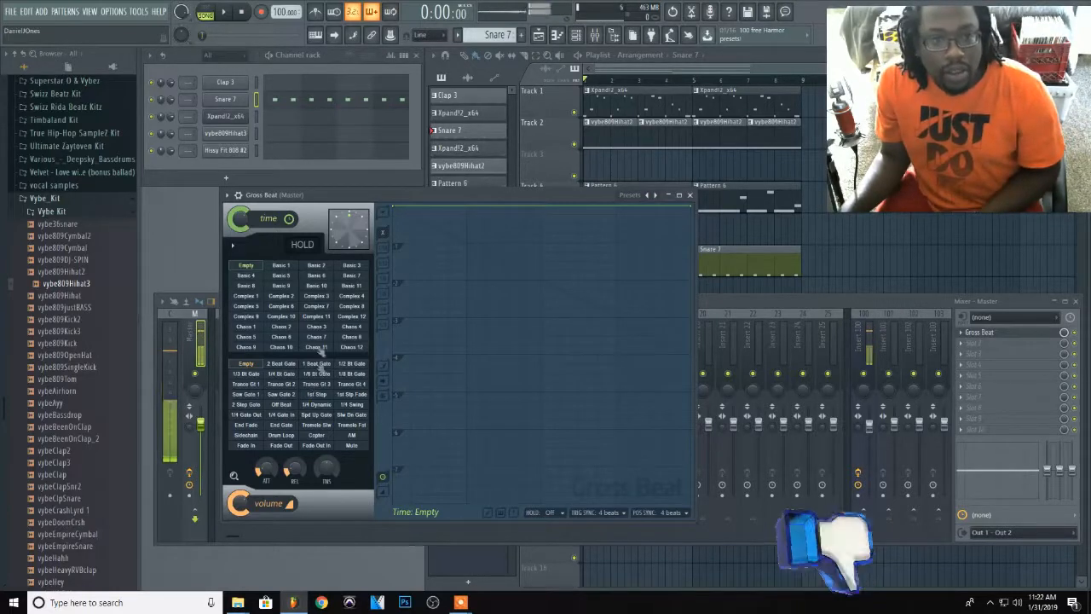
Choose the Basic 7 time preset in Gross Beat and close the plugin window
click(281, 296)
click(316, 287)
click(349, 276)
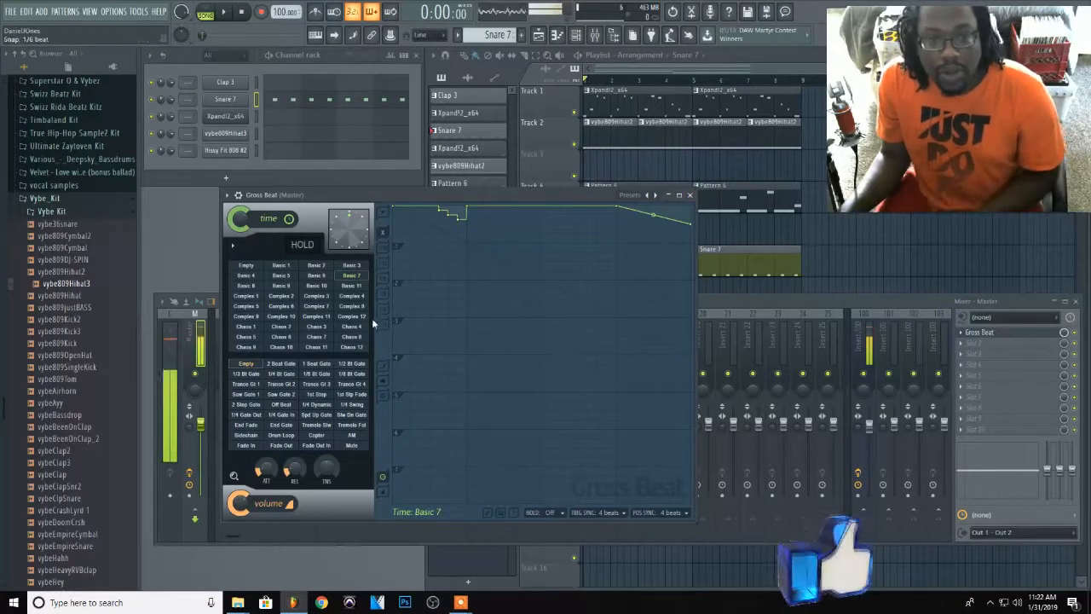
click(690, 195)
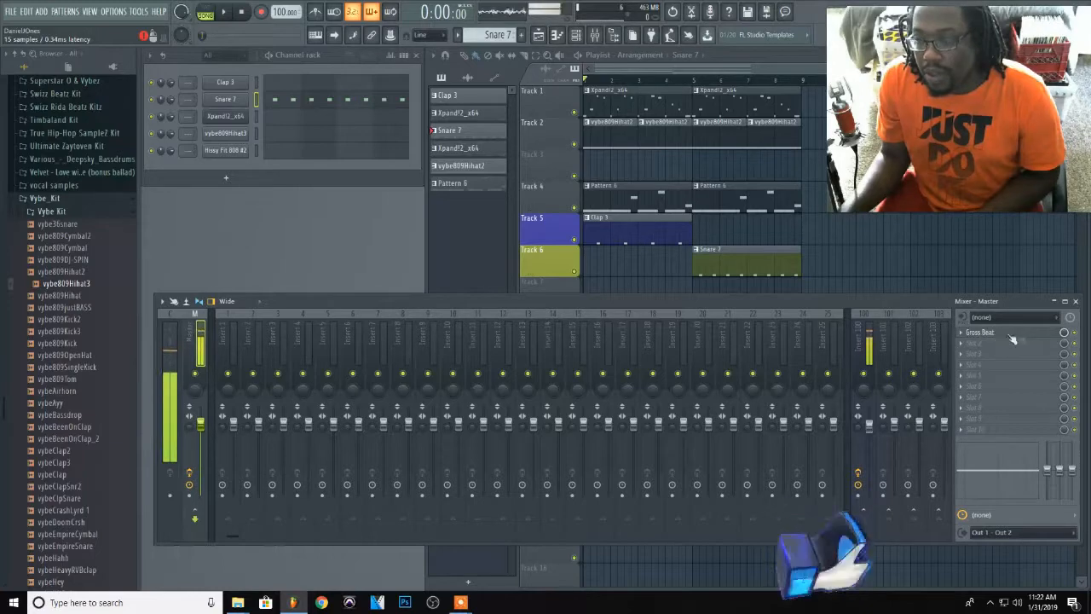
Create an automation clip for the mute switch of Gross Beat on the Master track and play back the song
right_click(1075, 337)
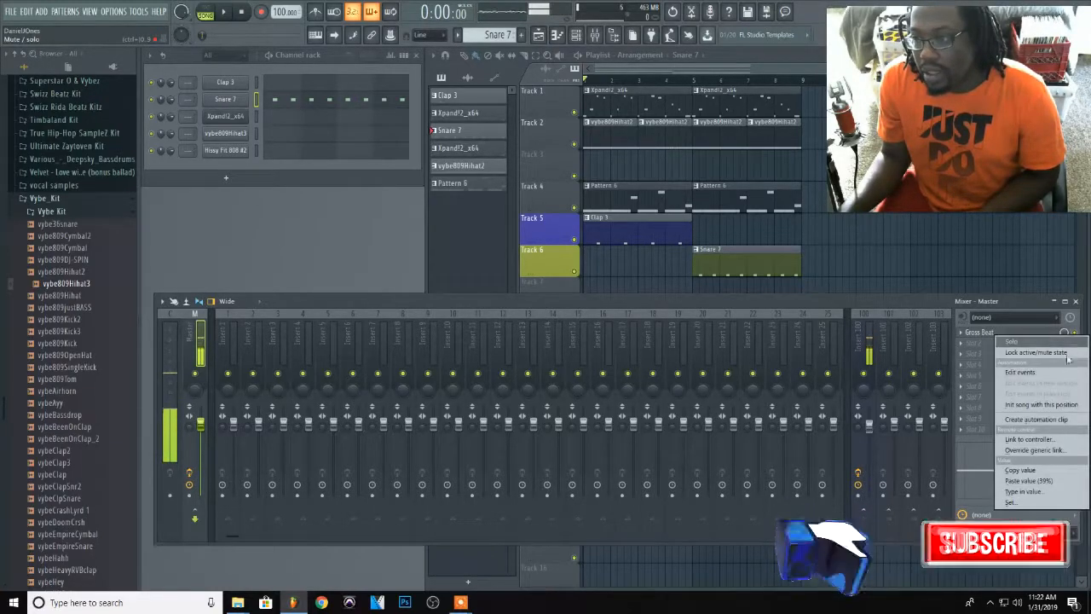
click(1056, 421)
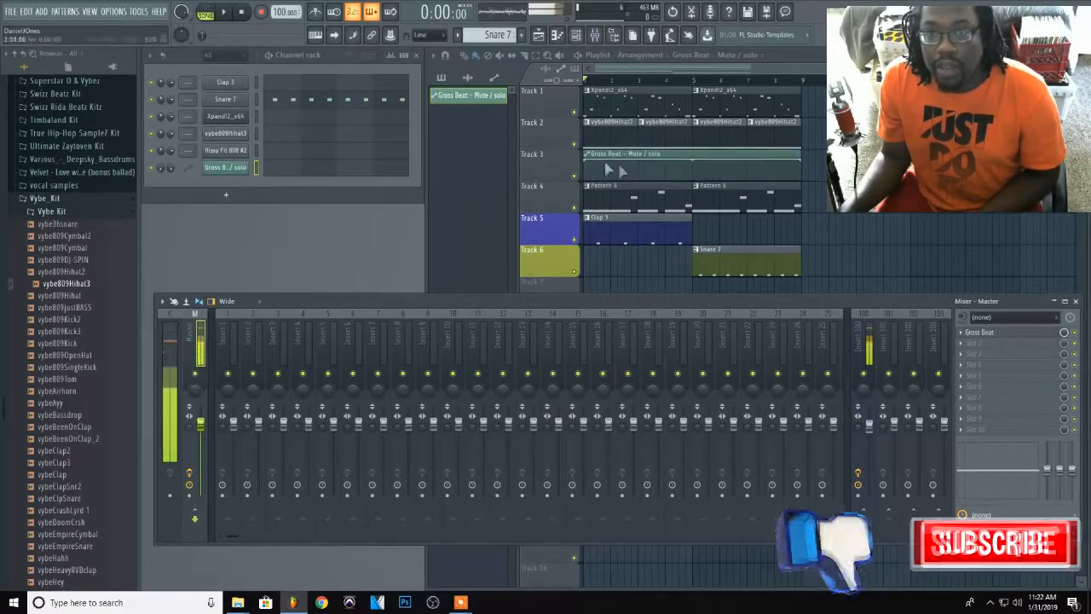
click(206, 56)
click(190, 175)
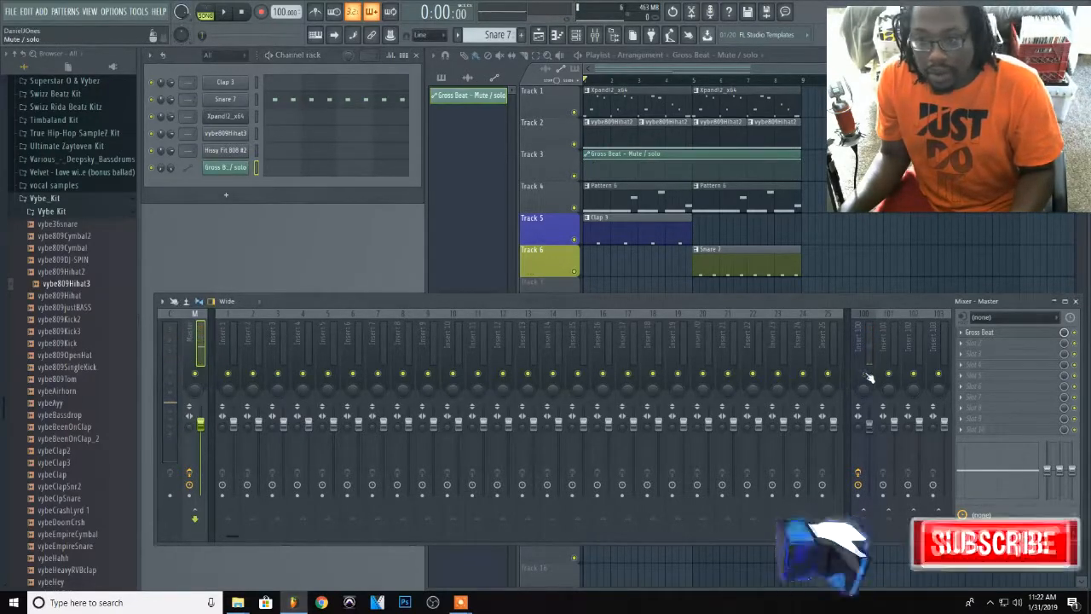
key(space)
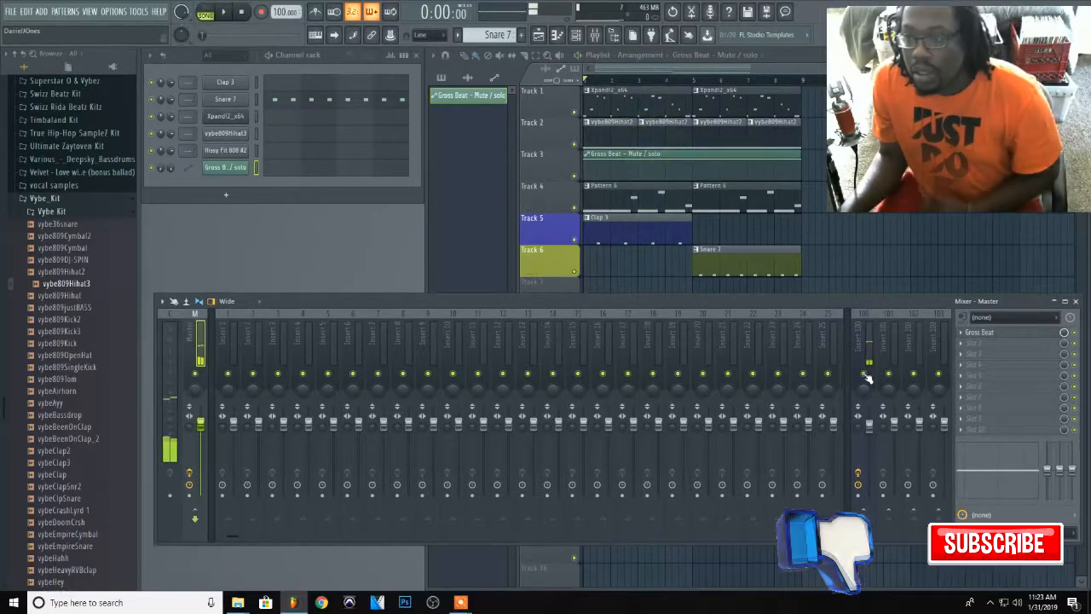
key(space)
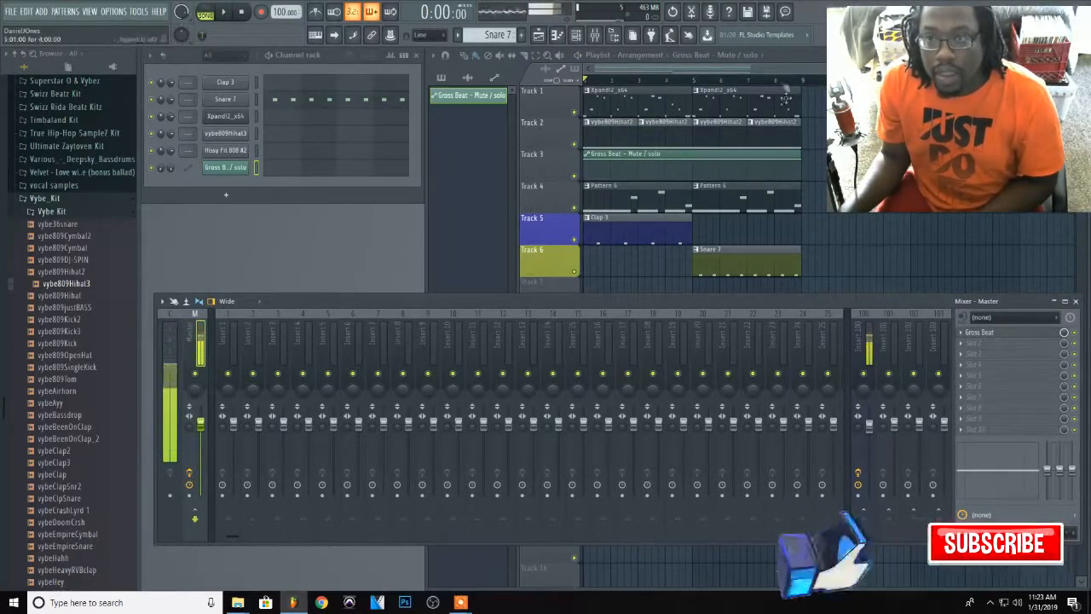
Maximize the playlist, enlarge its tracks, and lower the start of the Gross Beat mute automation to the minimum
double_click(778, 54)
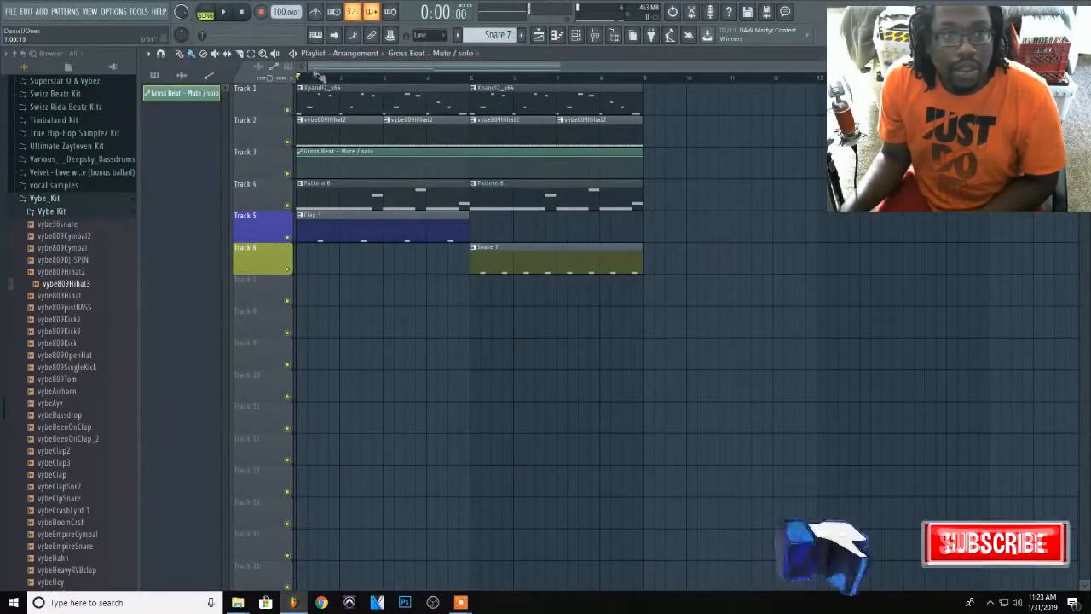
mouse_move(298, 67)
mouse_down()
mouse_move(540, 67)
mouse_move(299, 68)
mouse_up()
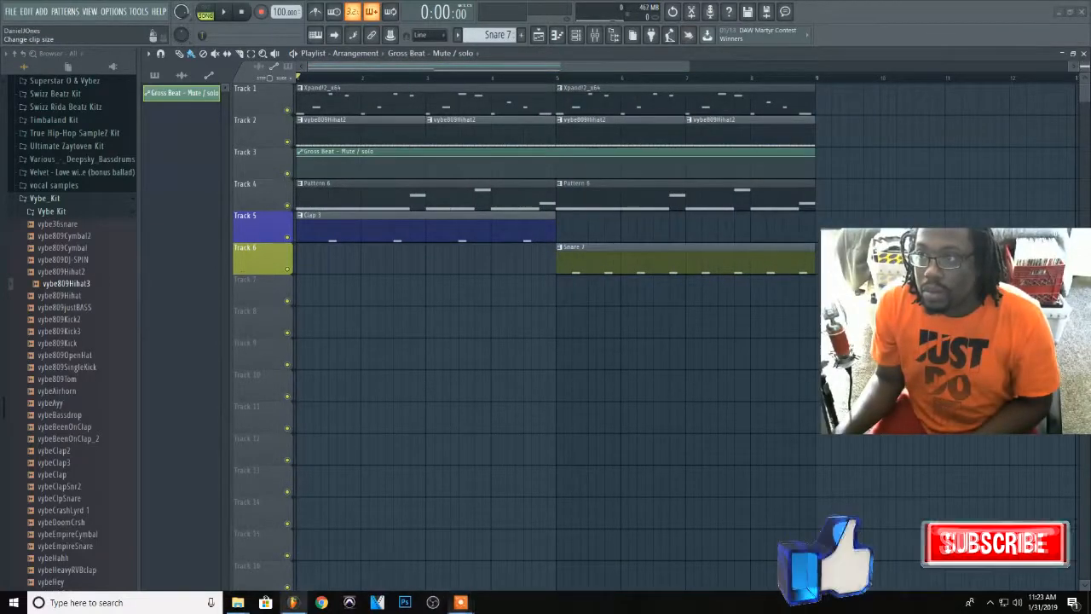
drag(1083, 67, 1081, 69)
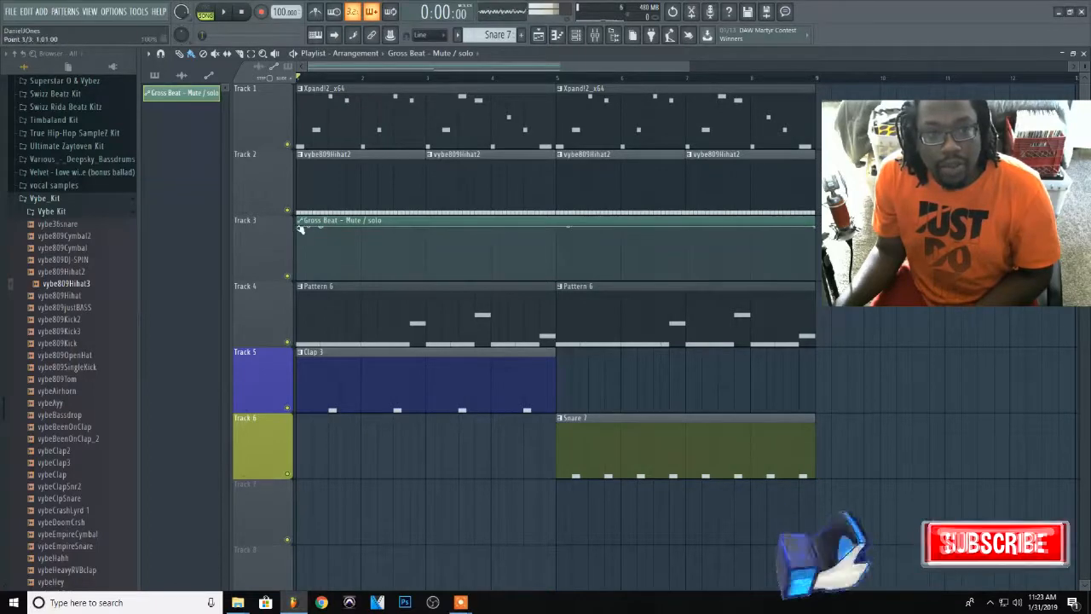
drag(302, 232, 320, 309)
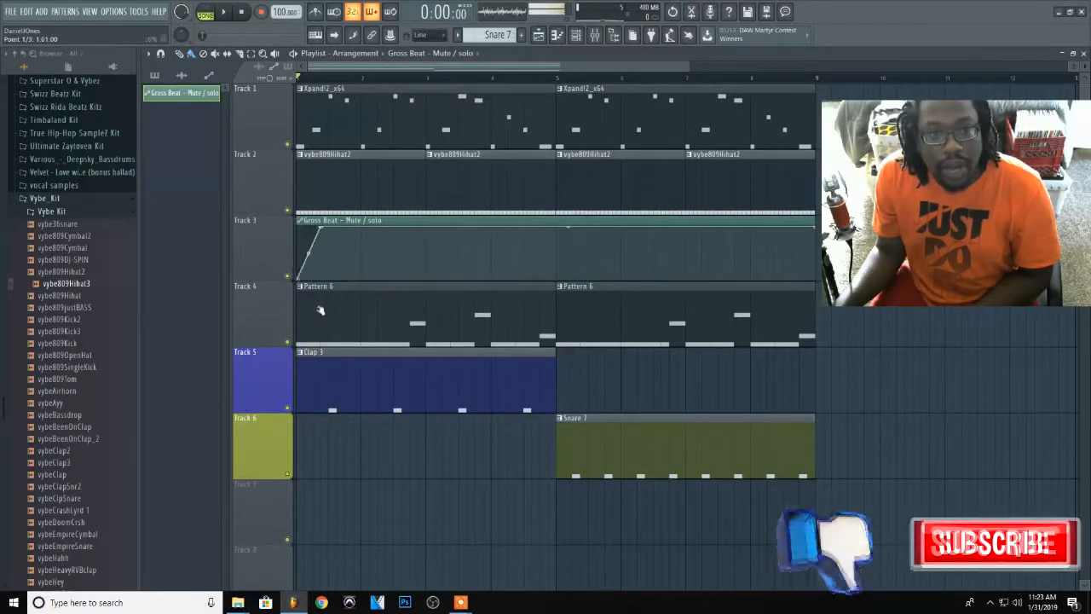
drag(336, 226, 312, 223)
right_click(316, 226)
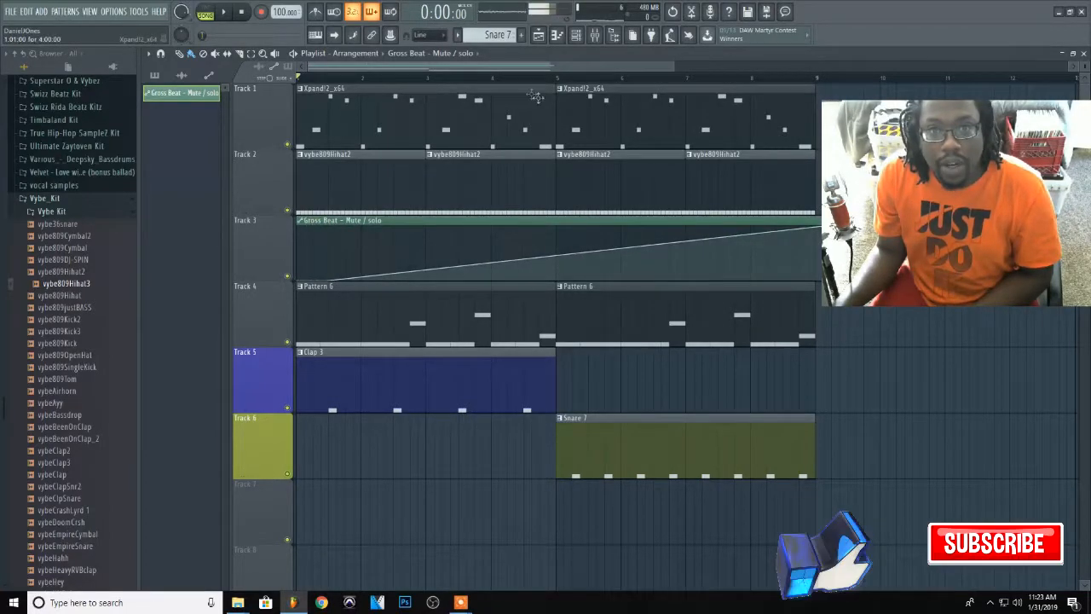
Add automation points at bar 4 so the Gross Beat clip jumps vertically from minimum to 100%
click(493, 260)
click(506, 259)
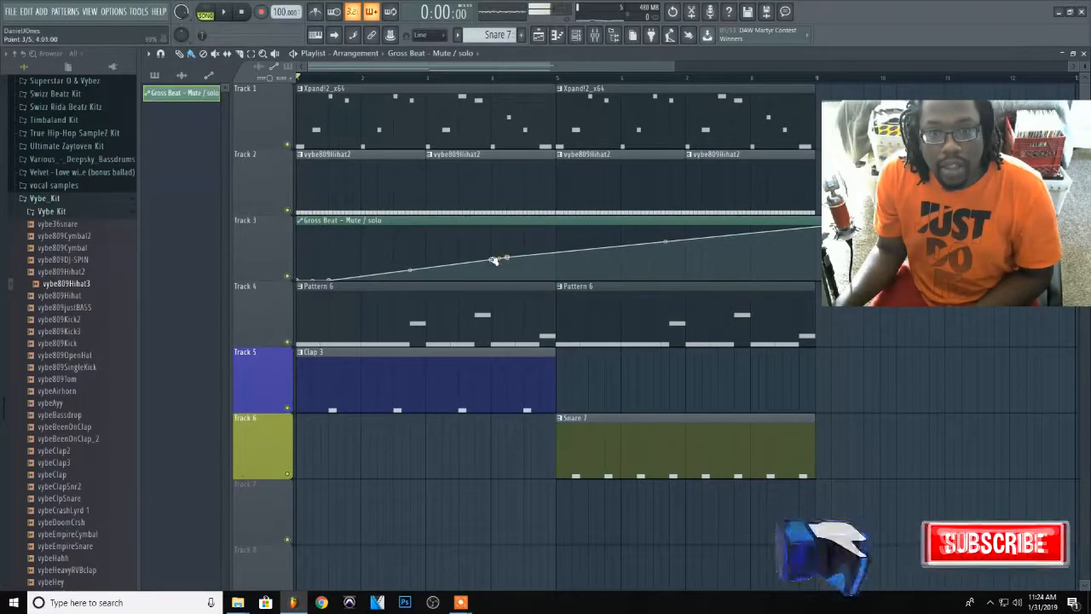
drag(493, 260, 493, 281)
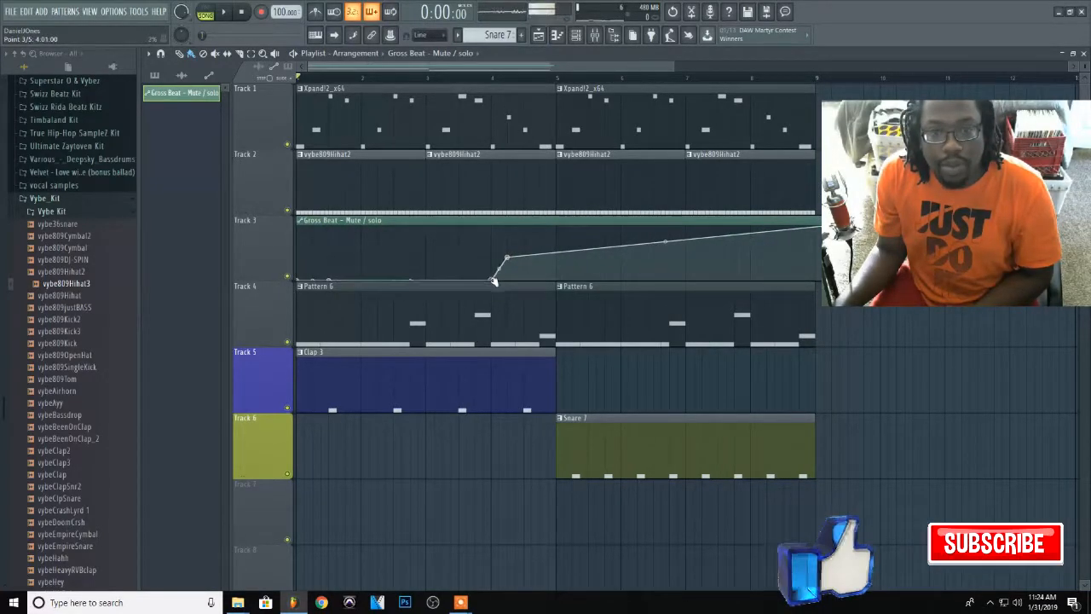
drag(507, 257, 496, 224)
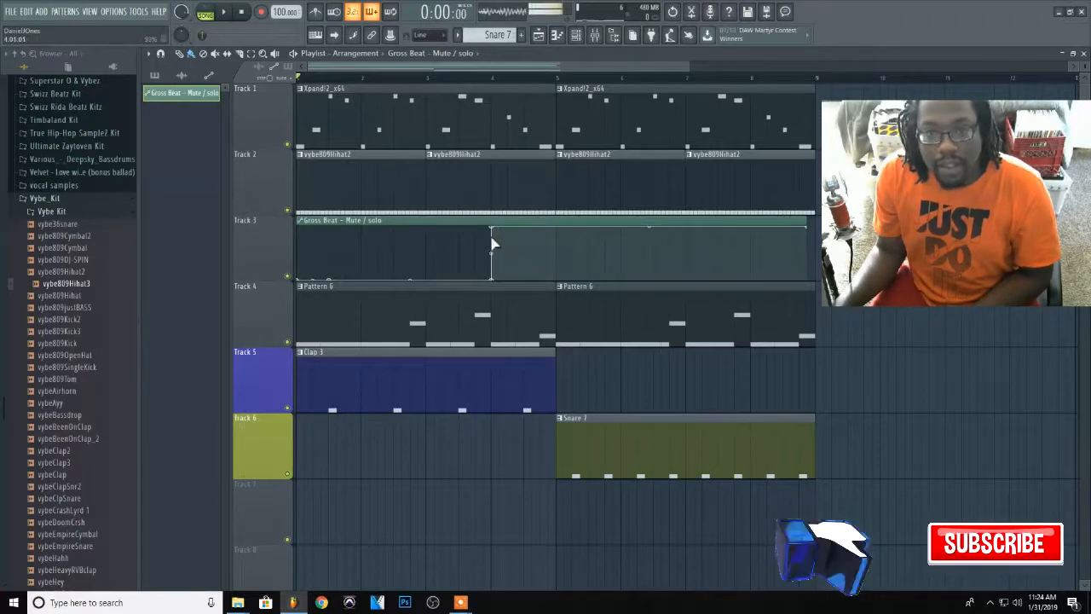
Drop the Gross Beat automation to minimum at bar 5, keep it low to the end, and extend the clip to bar 9
right_click(555, 227)
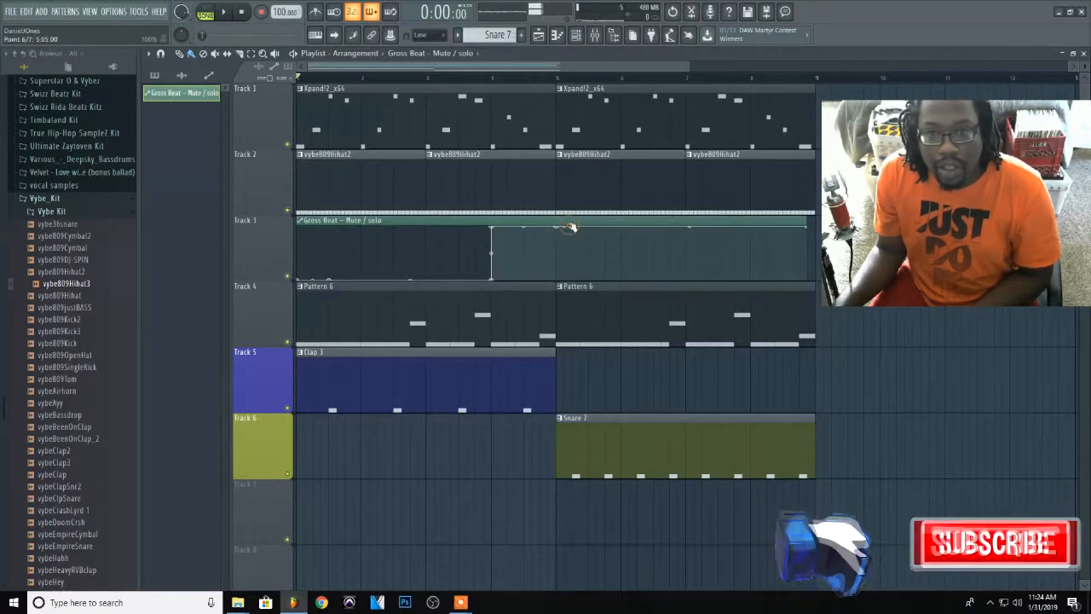
drag(572, 229, 555, 284)
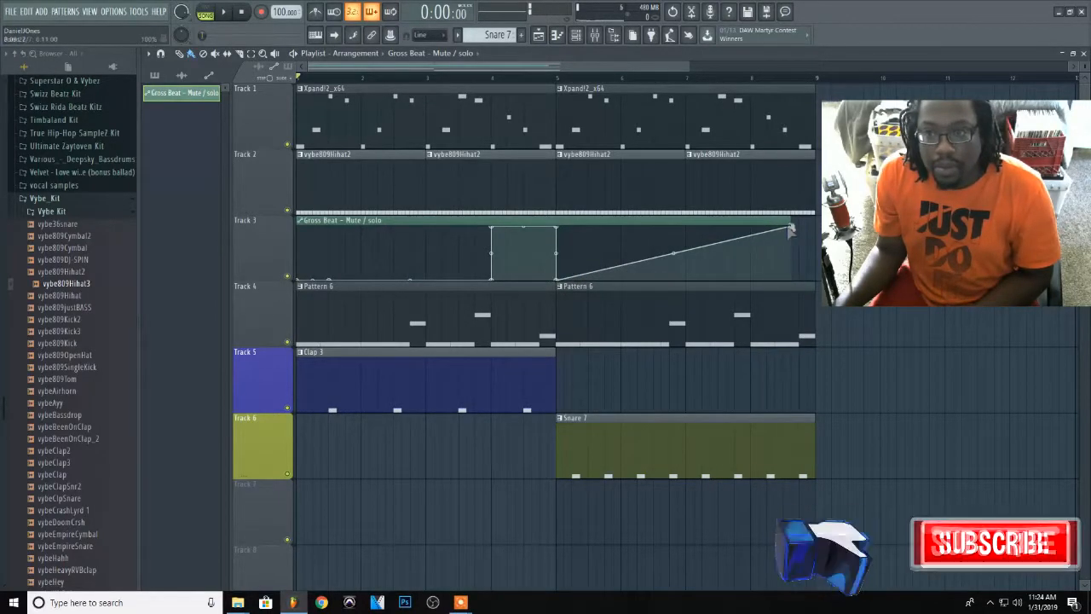
drag(791, 227, 792, 295)
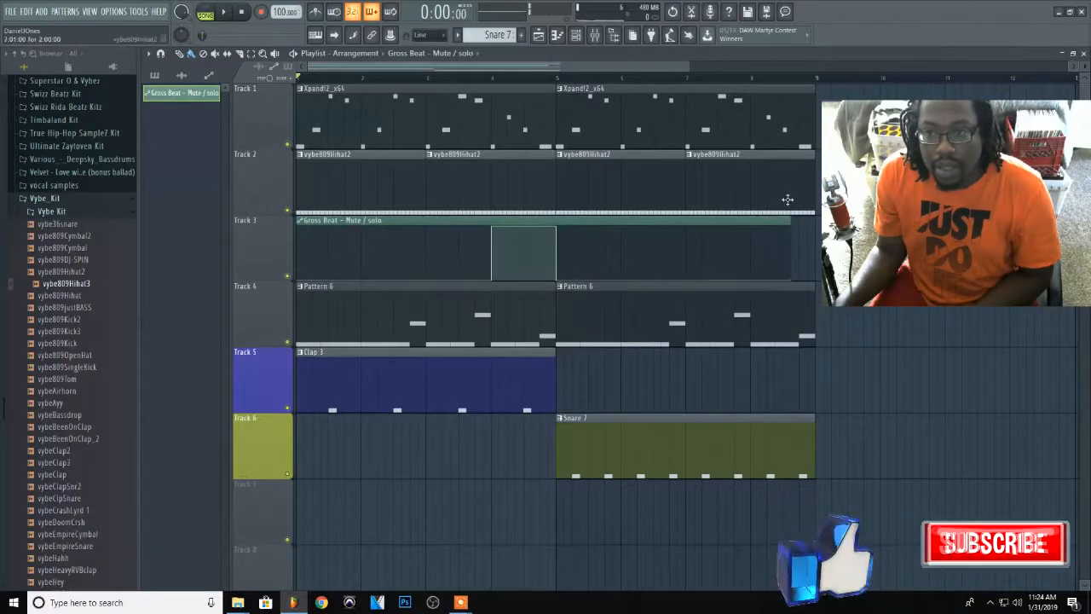
drag(787, 222, 801, 220)
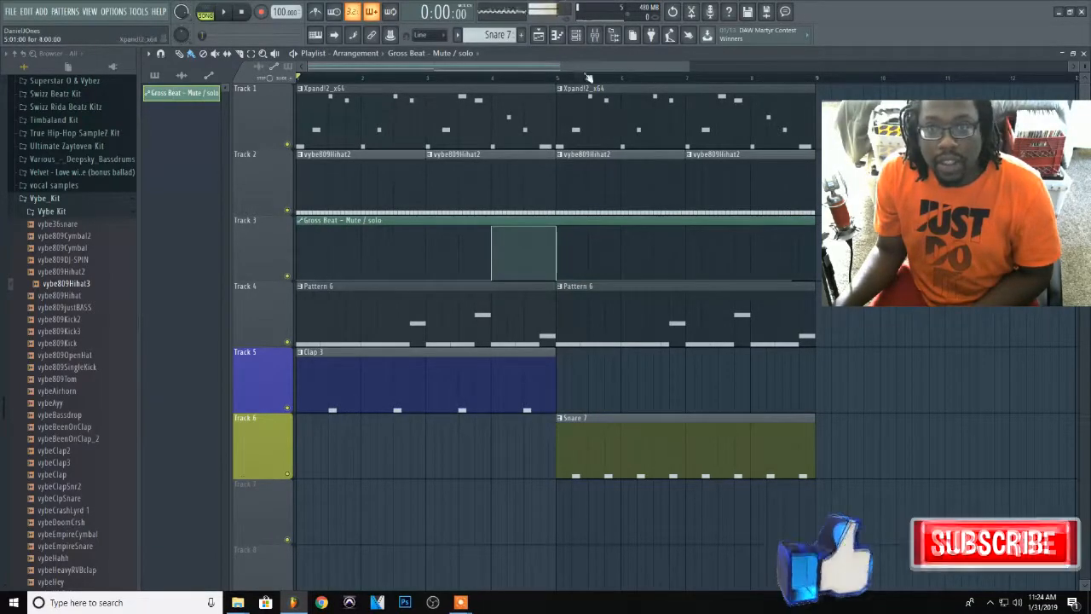
Show the mixer, play the song with insert 100 muted to hear the automation, and unmute the insert after stopping
click(594, 35)
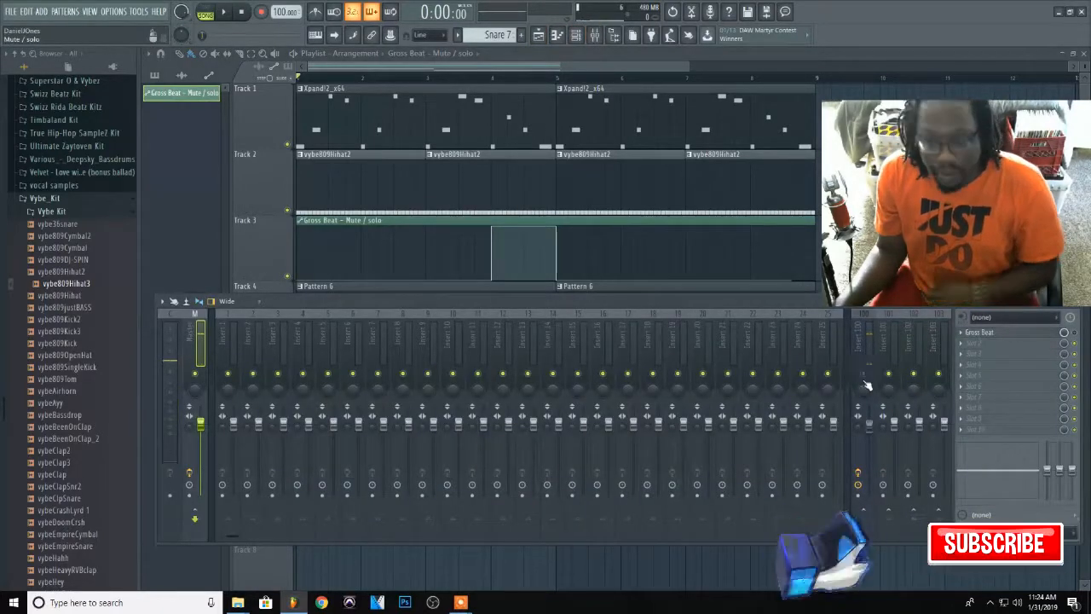
key(space)
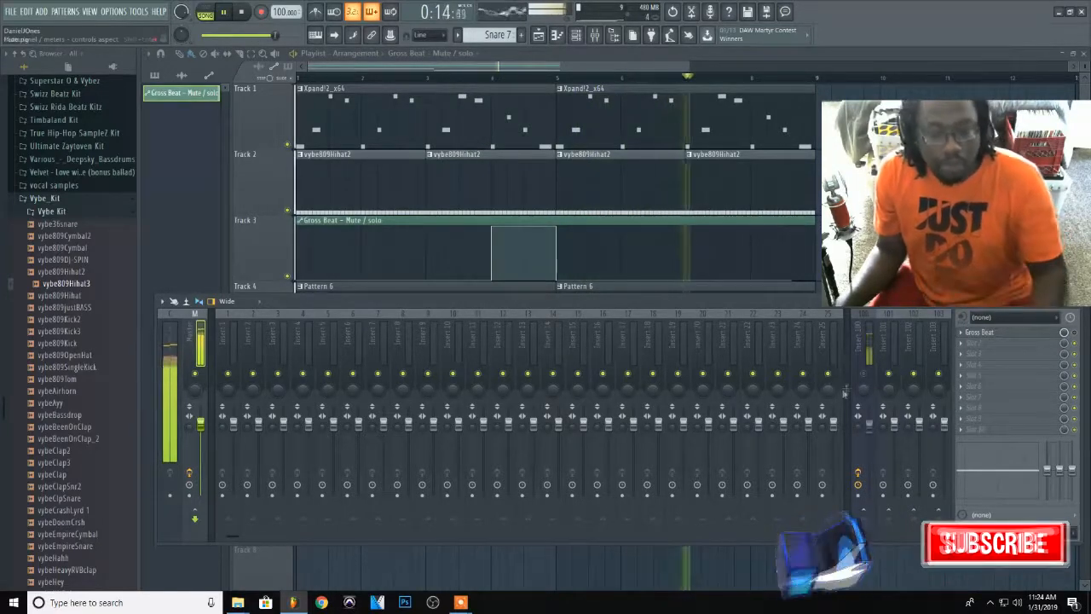
key(space)
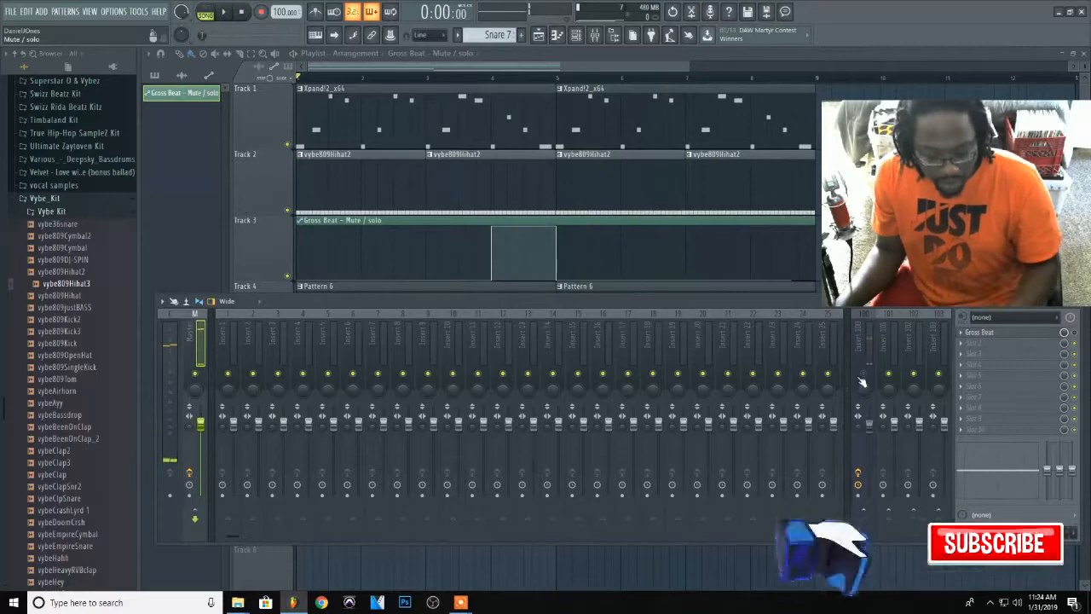
click(860, 378)
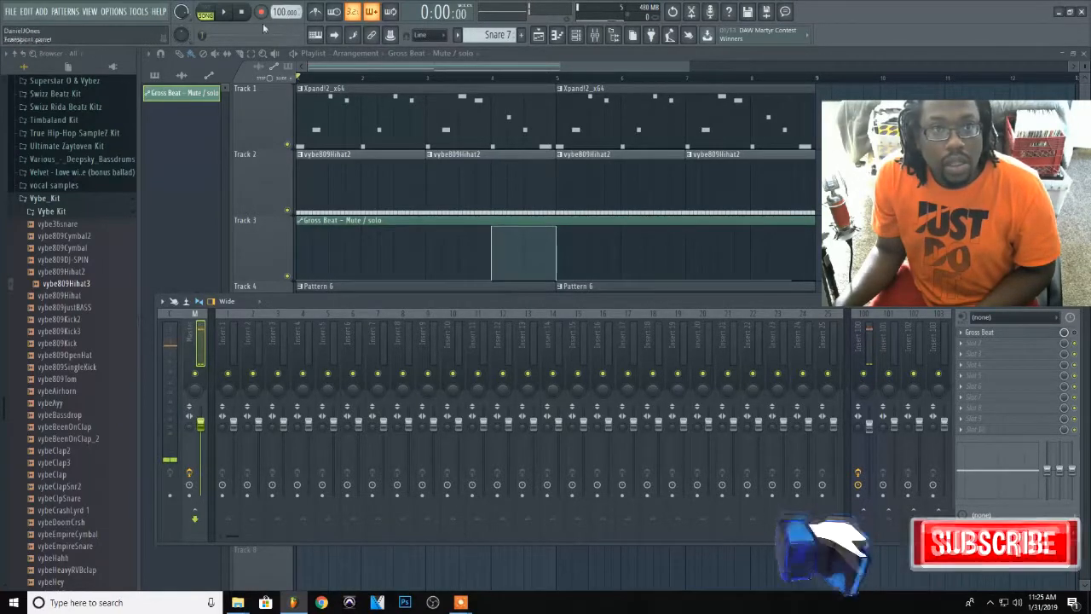
Create an automation clip for the master pitch, with a point at bar 7 from which the pitch falls toward bar 9
right_click(181, 38)
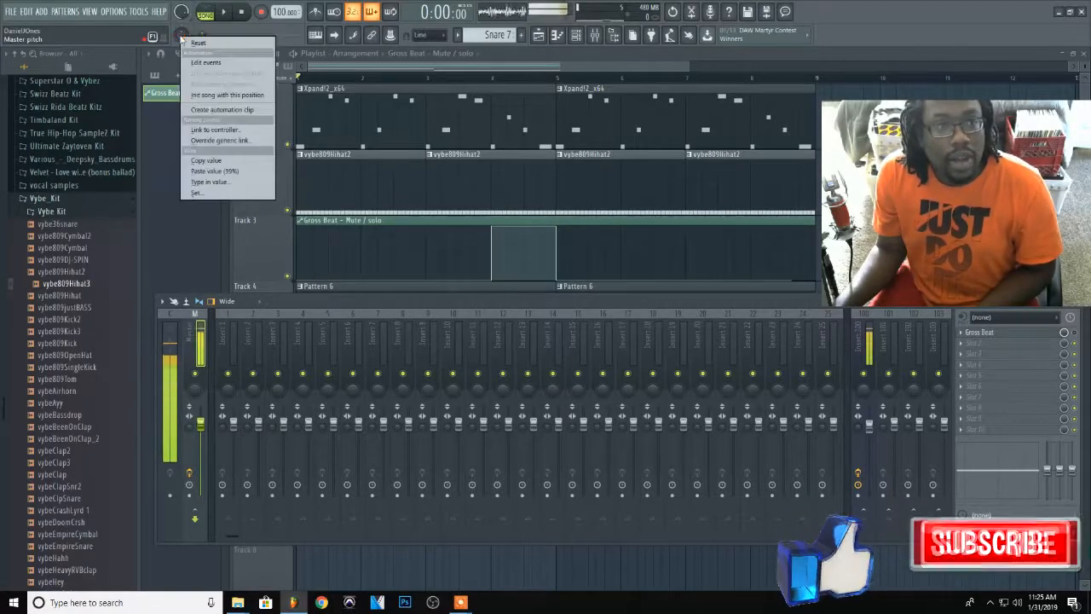
click(223, 110)
key(F9)
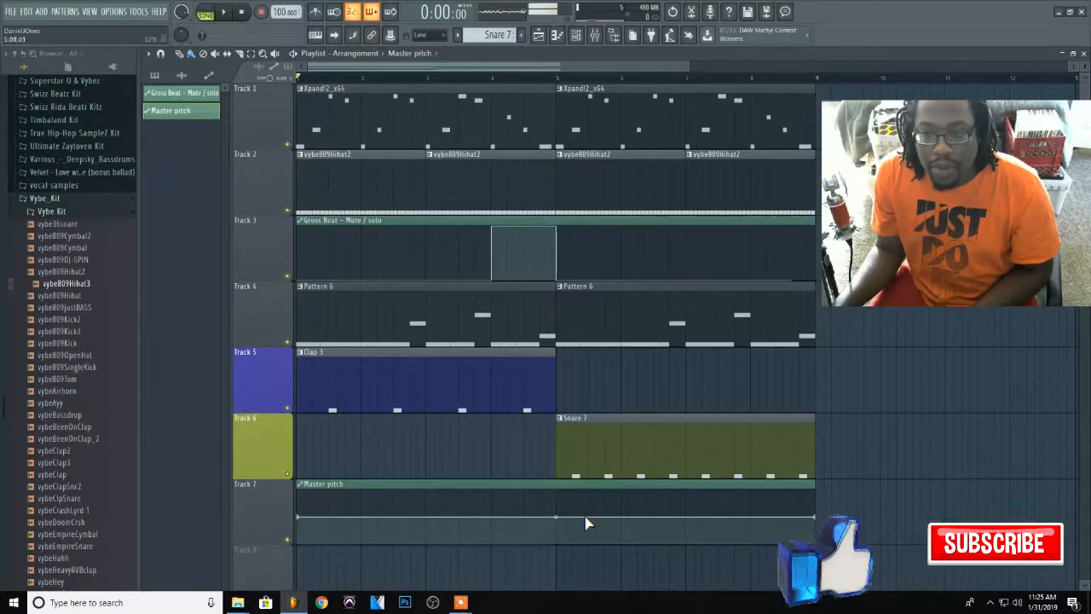
right_click(687, 518)
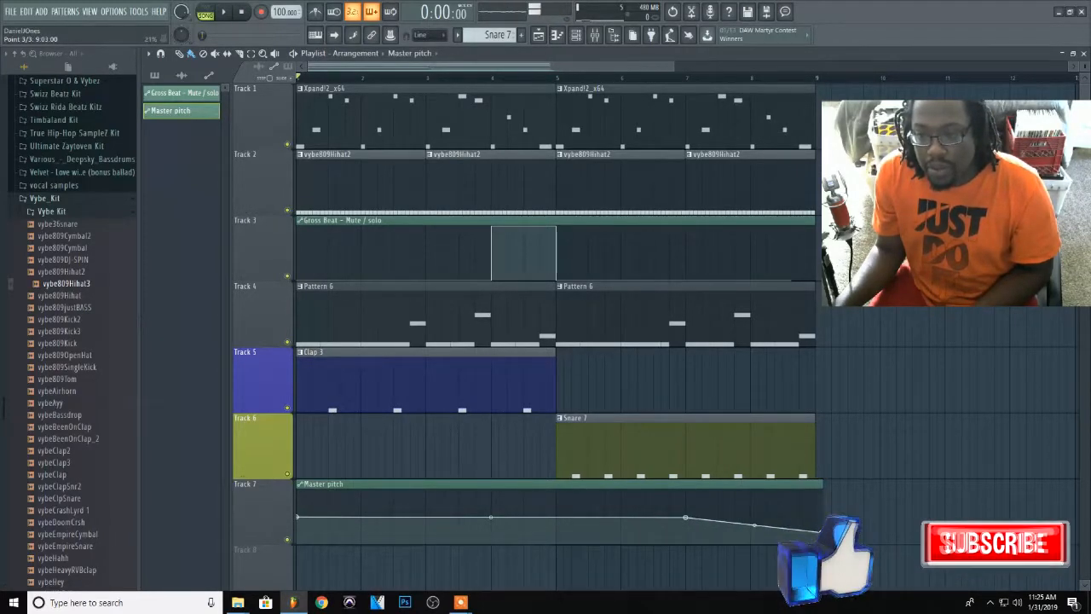
Play the song with insert 100 muted to hear the master pitch drop, and unmute the insert after stopping
click(594, 35)
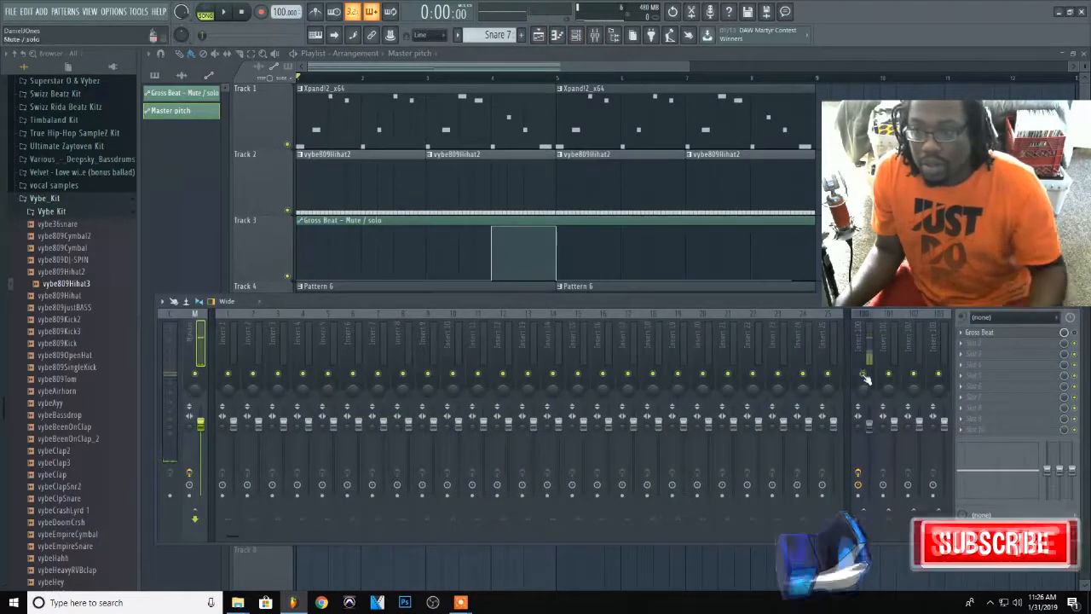
key(space)
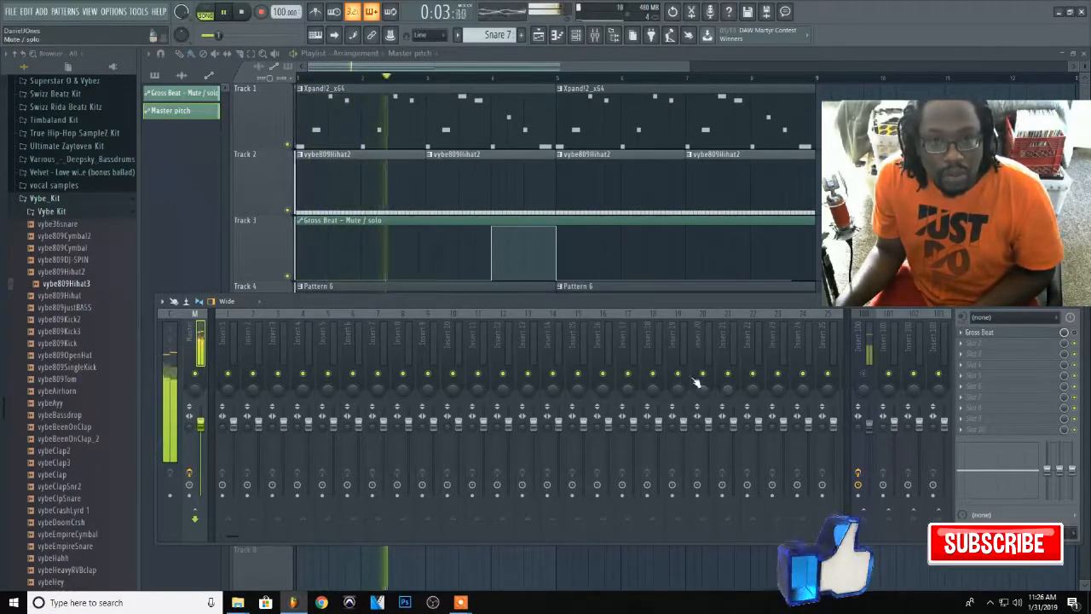
click(718, 52)
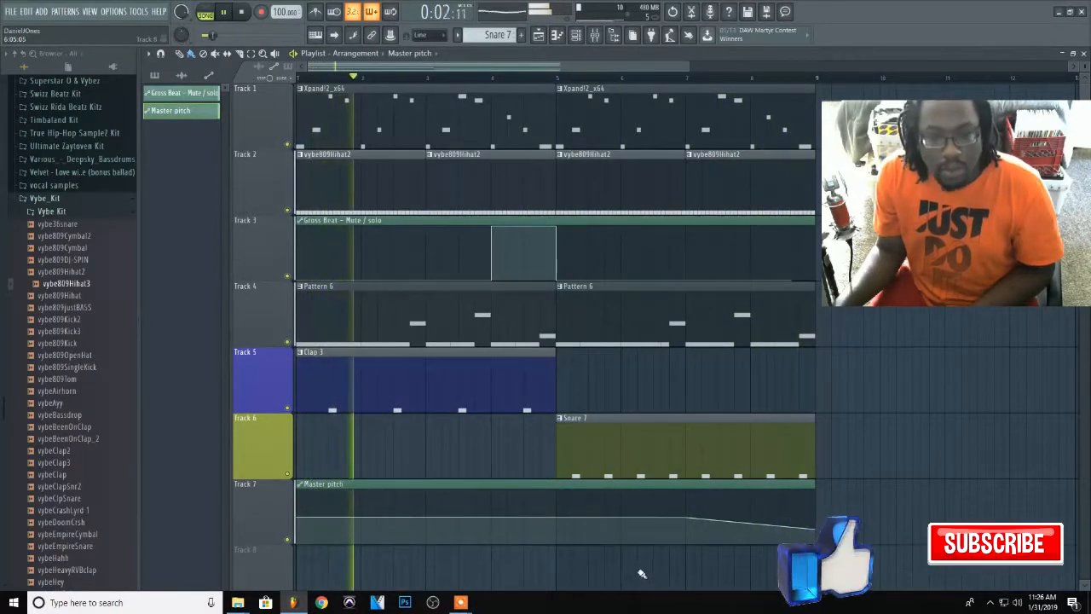
key(space)
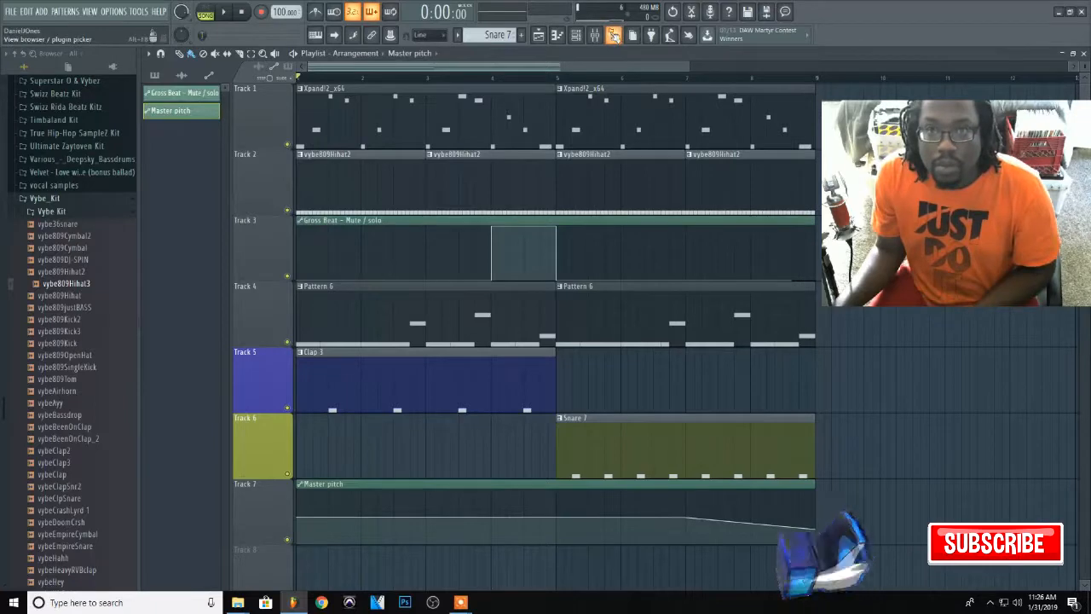
click(594, 35)
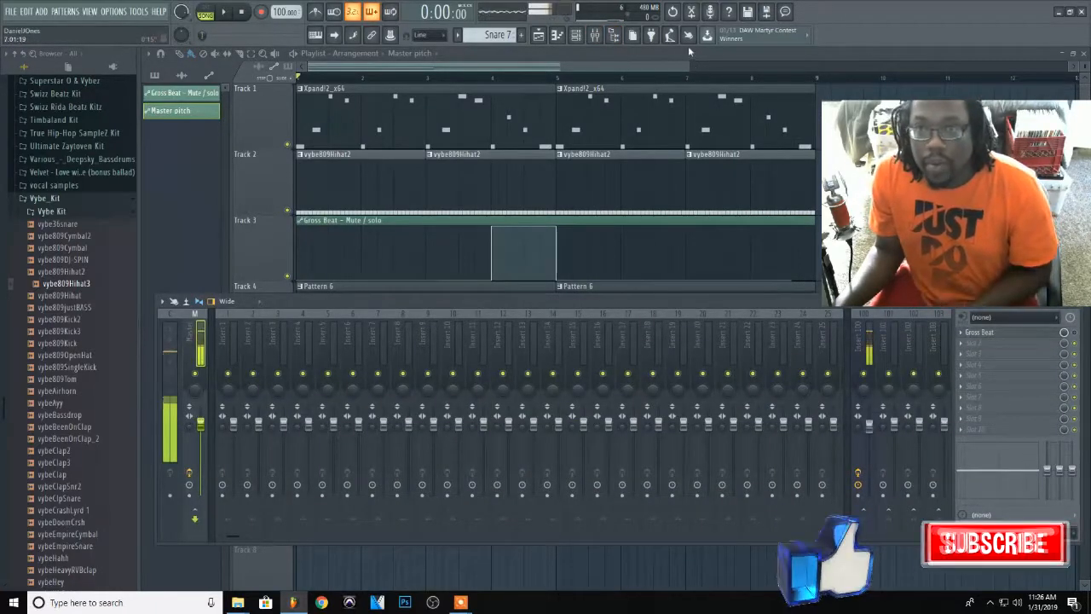
key(F9)
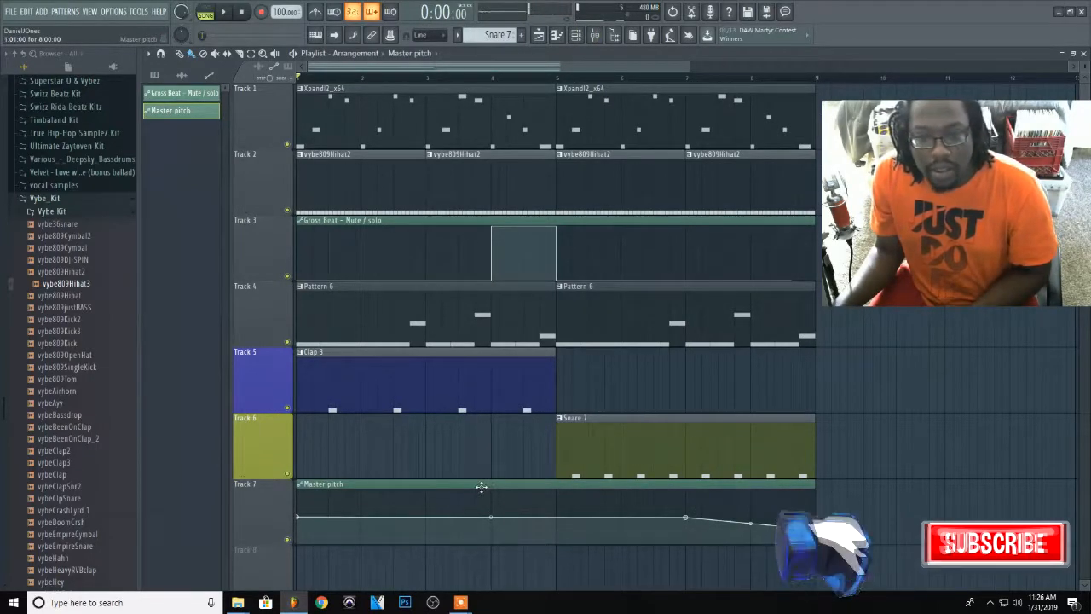
Try to continue the master pitch automation with a second, lengthened Master pitch clip starting at bar 9
click(853, 496)
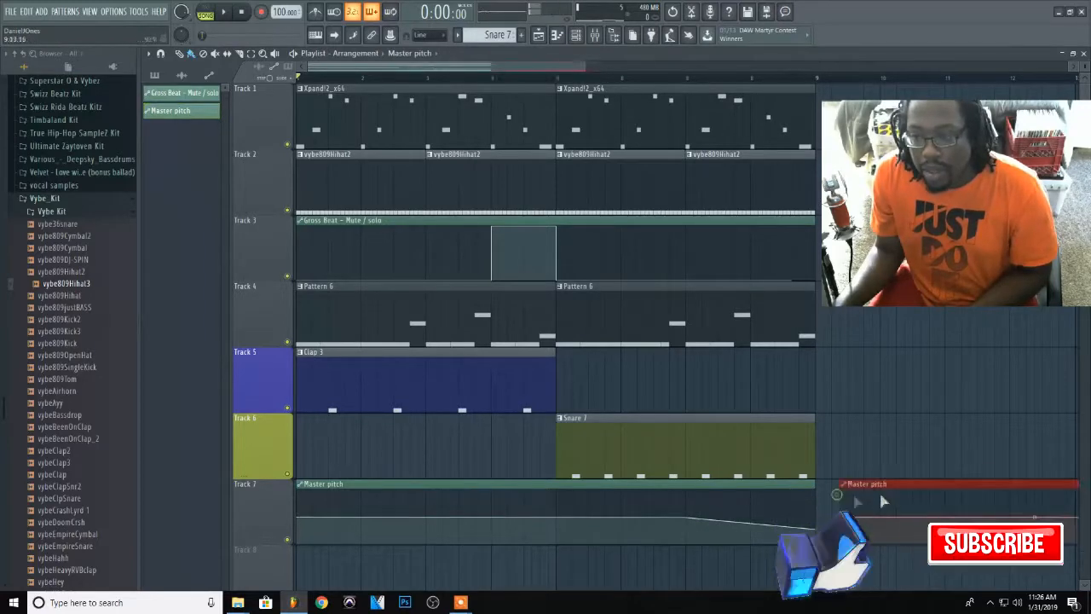
drag(901, 485, 875, 485)
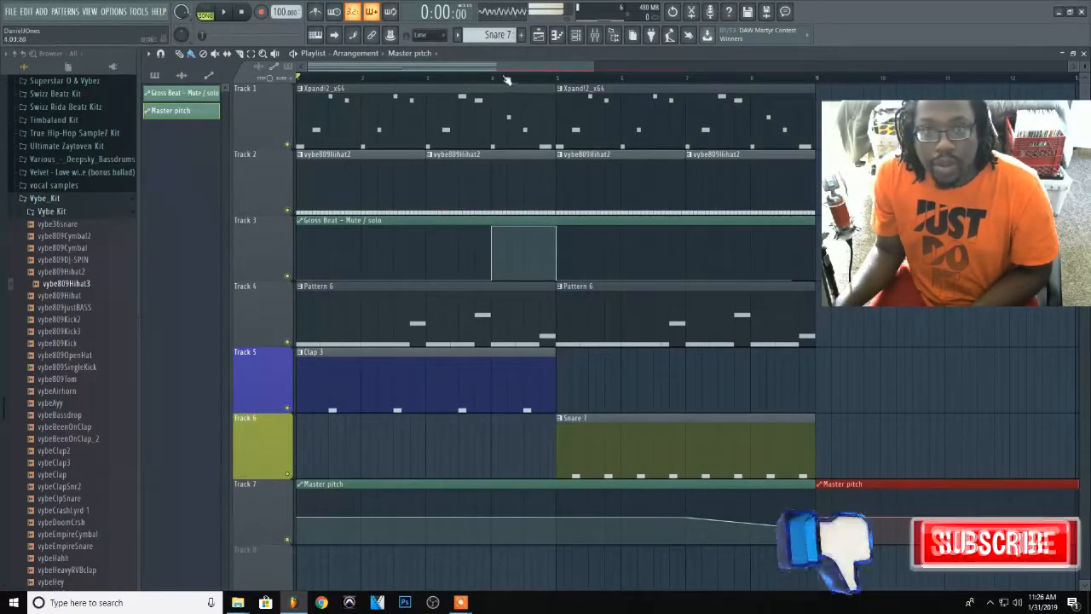
drag(594, 66, 893, 65)
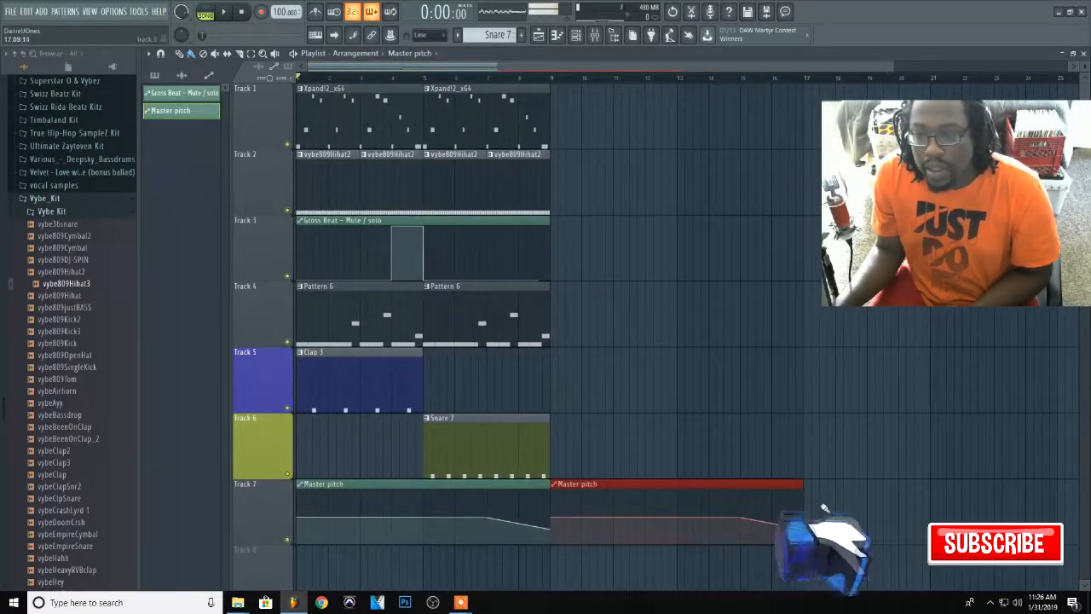
drag(803, 483, 978, 478)
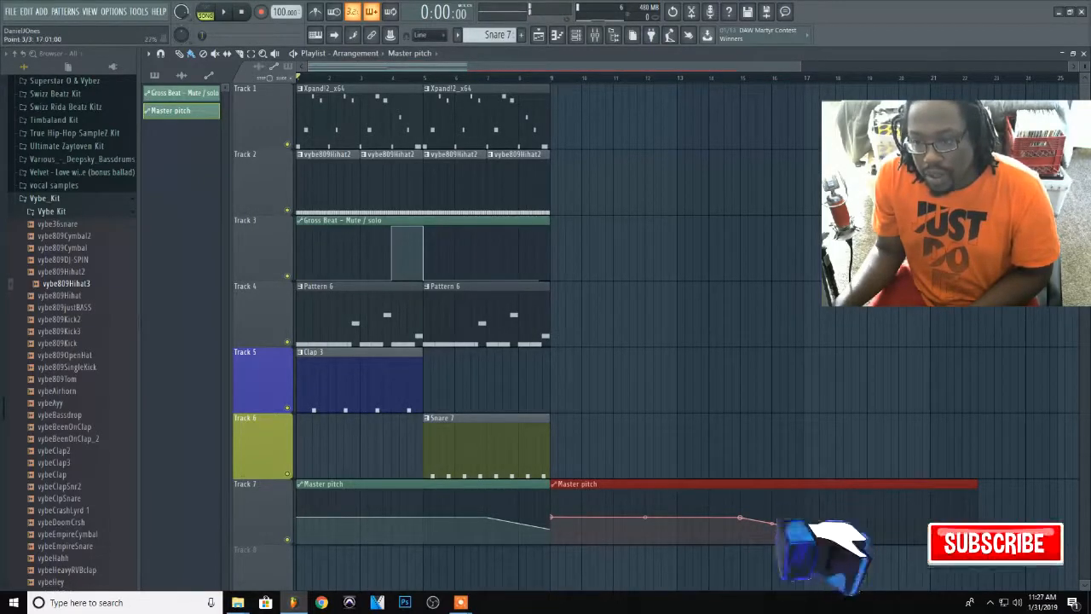
drag(804, 529, 810, 530)
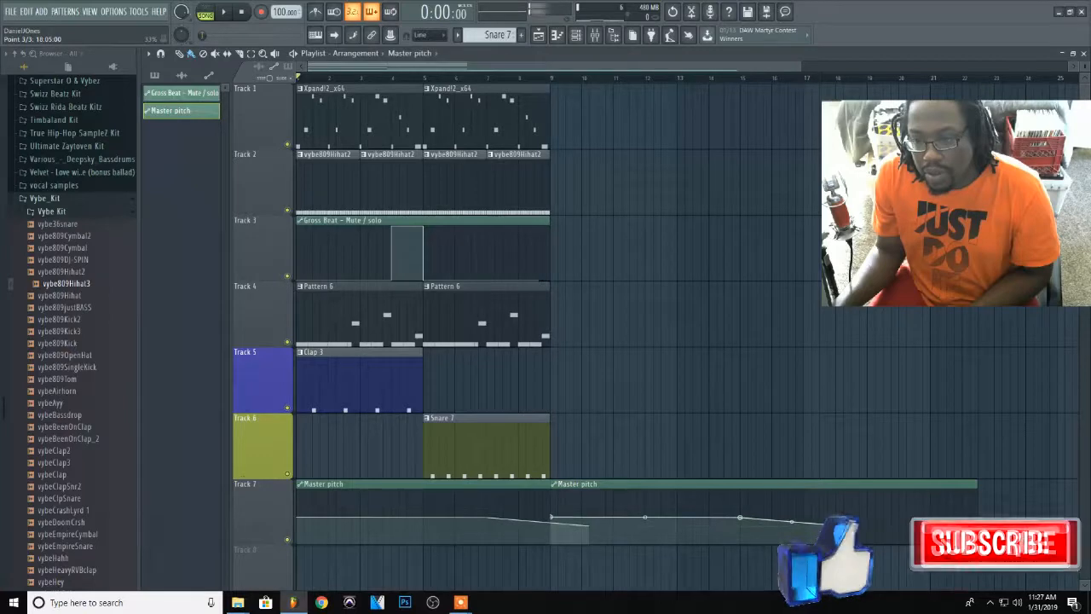
right_click(796, 486)
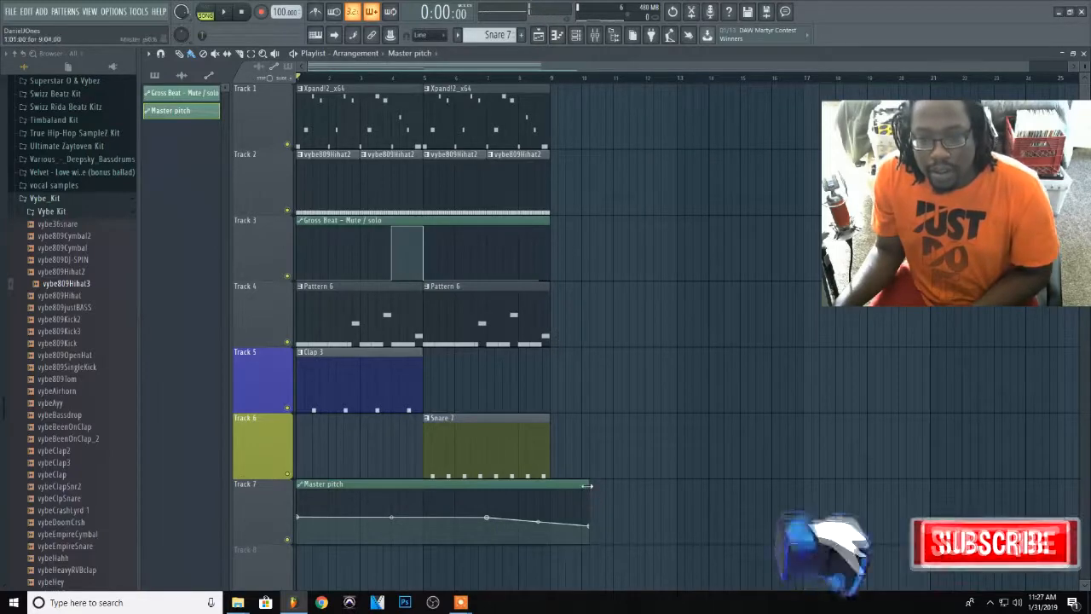
Stretch the master pitch descent to bar 12 and bring the end point back to the value copied from the bar 7 point
drag(588, 524, 661, 531)
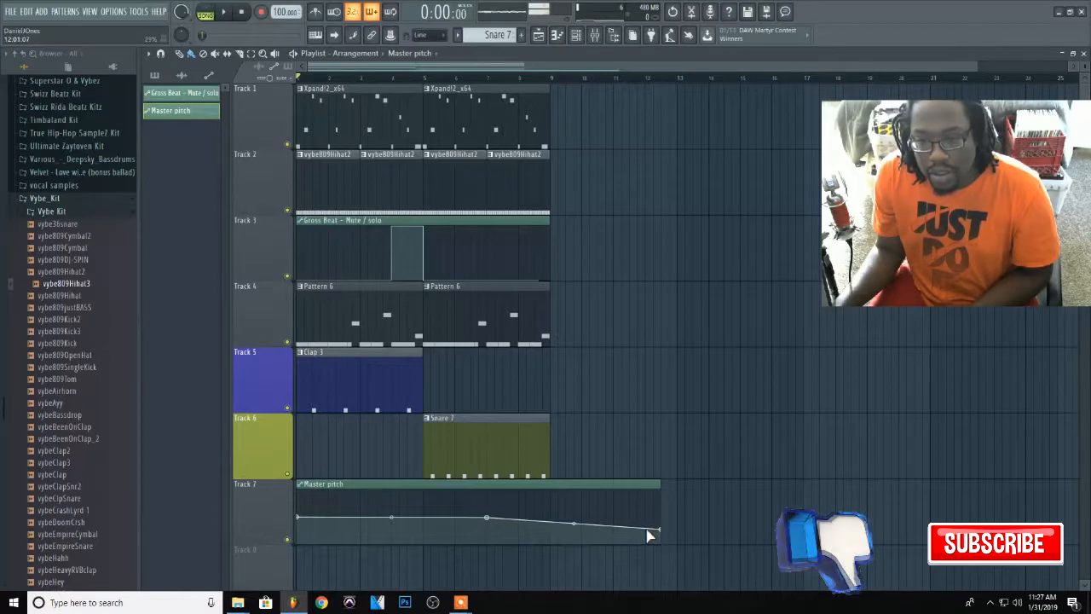
drag(656, 530, 663, 530)
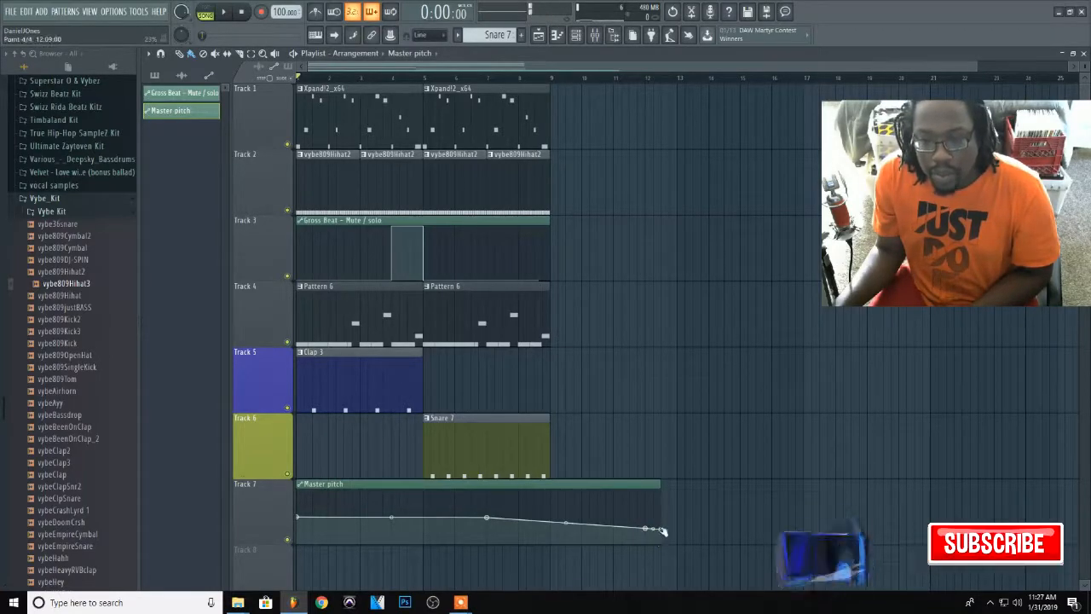
right_click(488, 518)
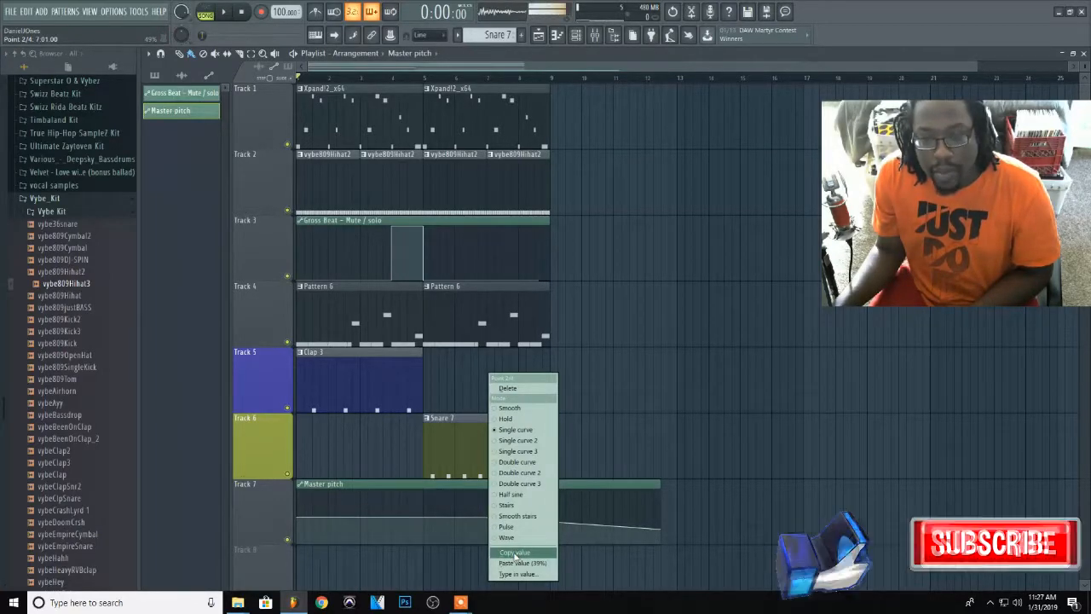
click(513, 553)
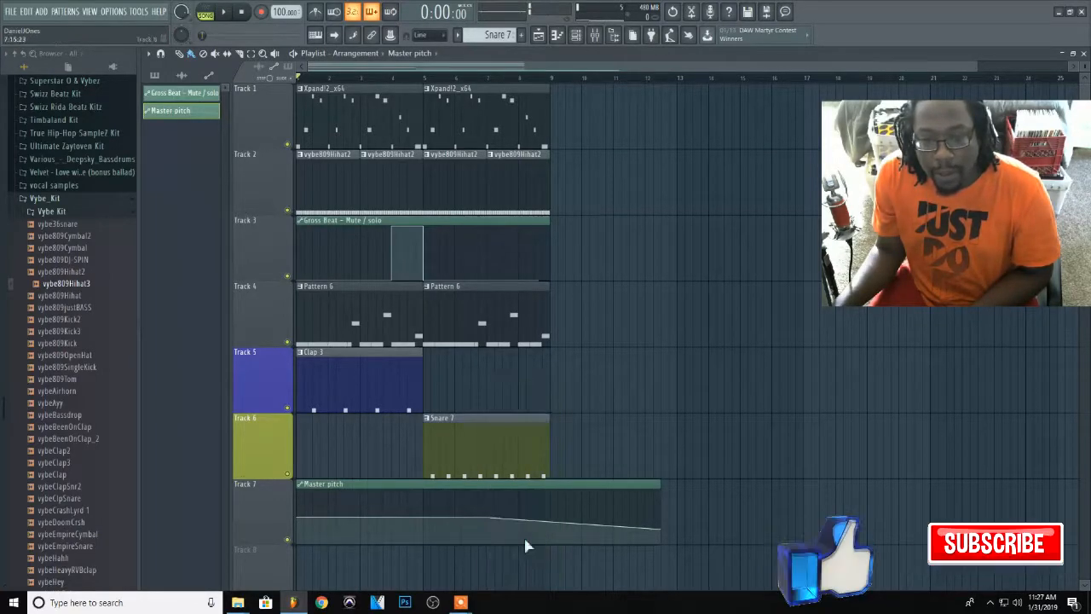
right_click(663, 530)
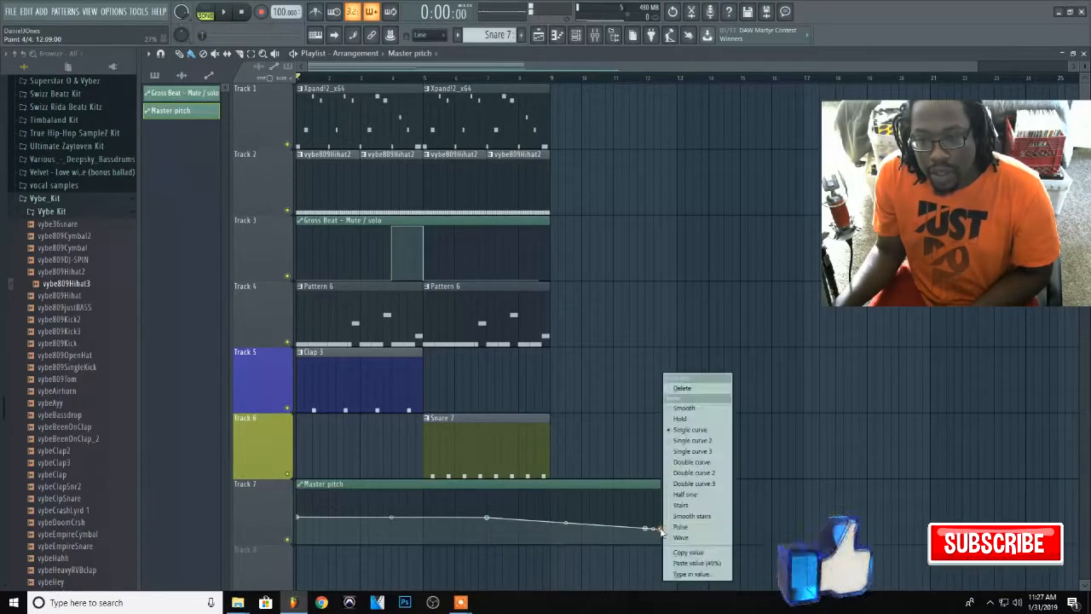
click(716, 564)
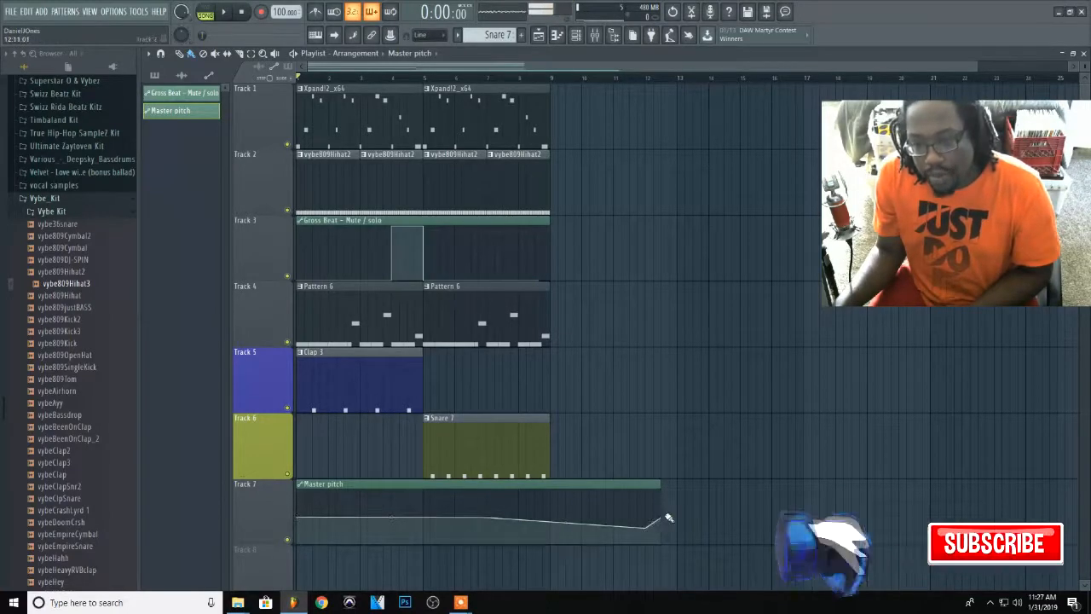
drag(660, 483, 695, 481)
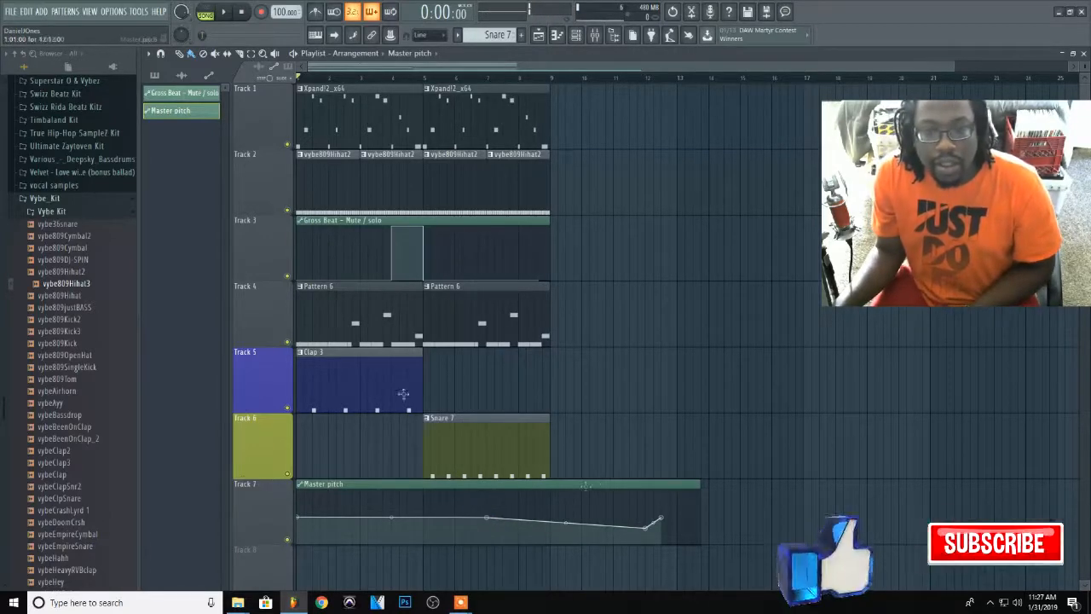
Fill bars 9 to 17 with copies of the Pattern 6, vybe809Hihat2 and Xpand!2_x64 clips on their tracks
click(453, 302)
click(564, 314)
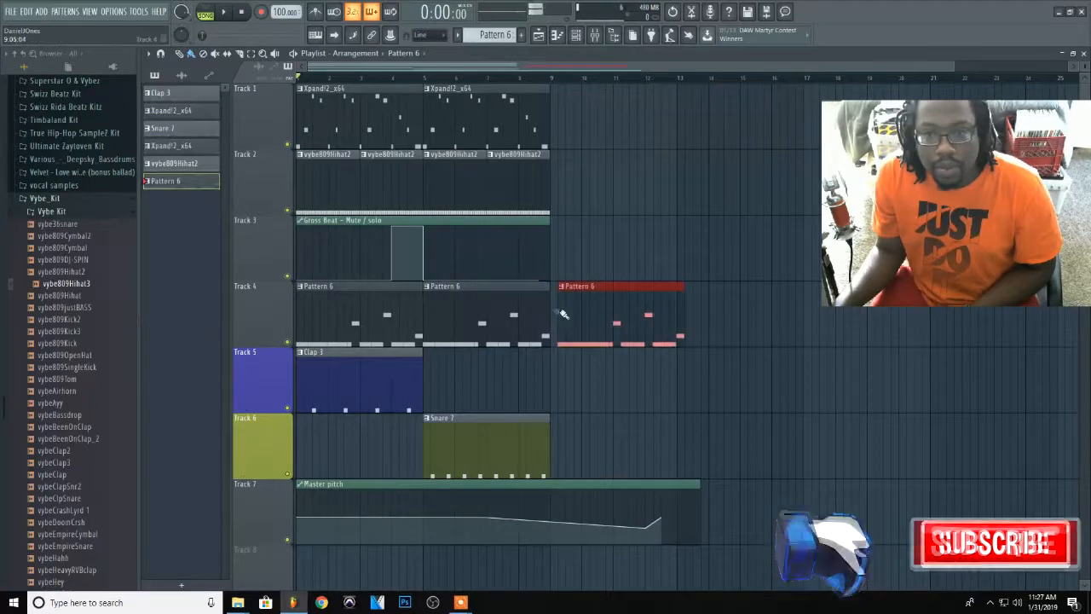
click(688, 309)
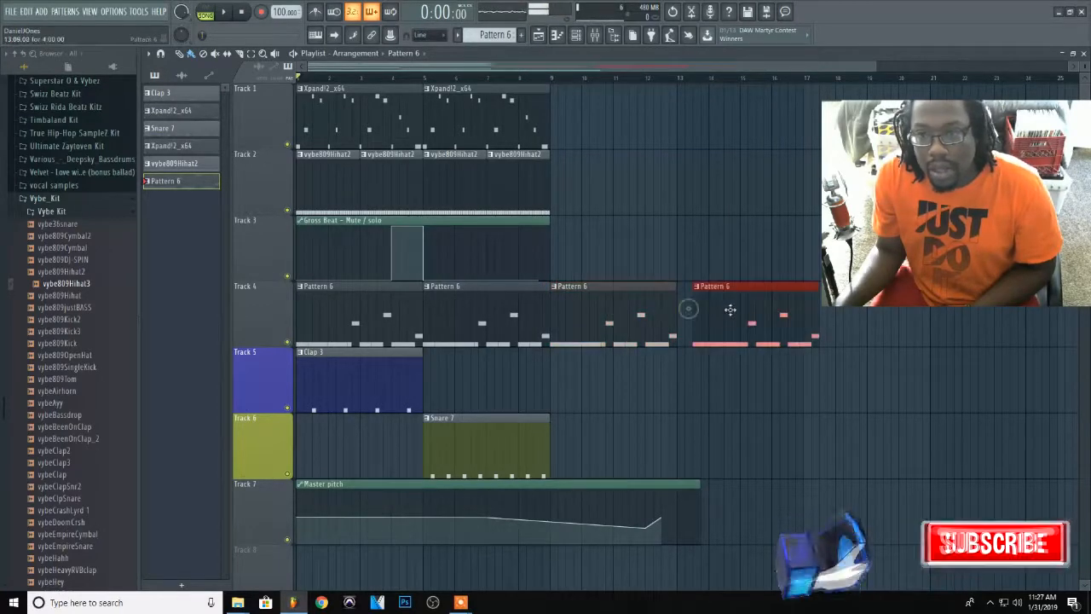
click(480, 181)
drag(562, 189, 762, 186)
click(526, 113)
mouse_move(564, 111)
mouse_down()
mouse_move(756, 110)
mouse_move(737, 115)
mouse_up()
Extend the Master pitch clip and its end point to bar 17, using Single curve for the final point
drag(699, 483, 793, 480)
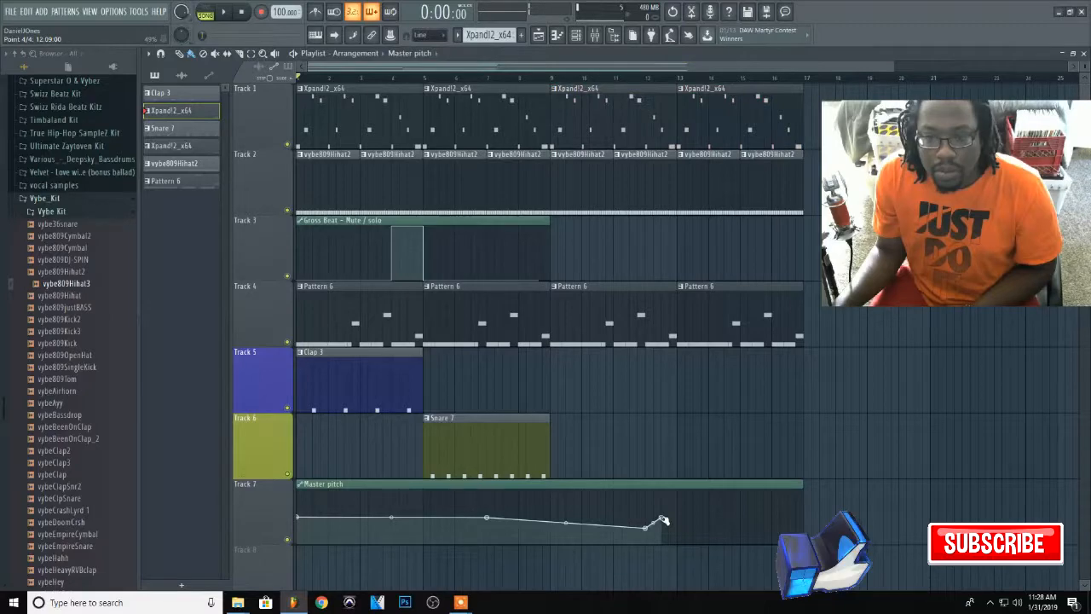
drag(663, 519, 750, 520)
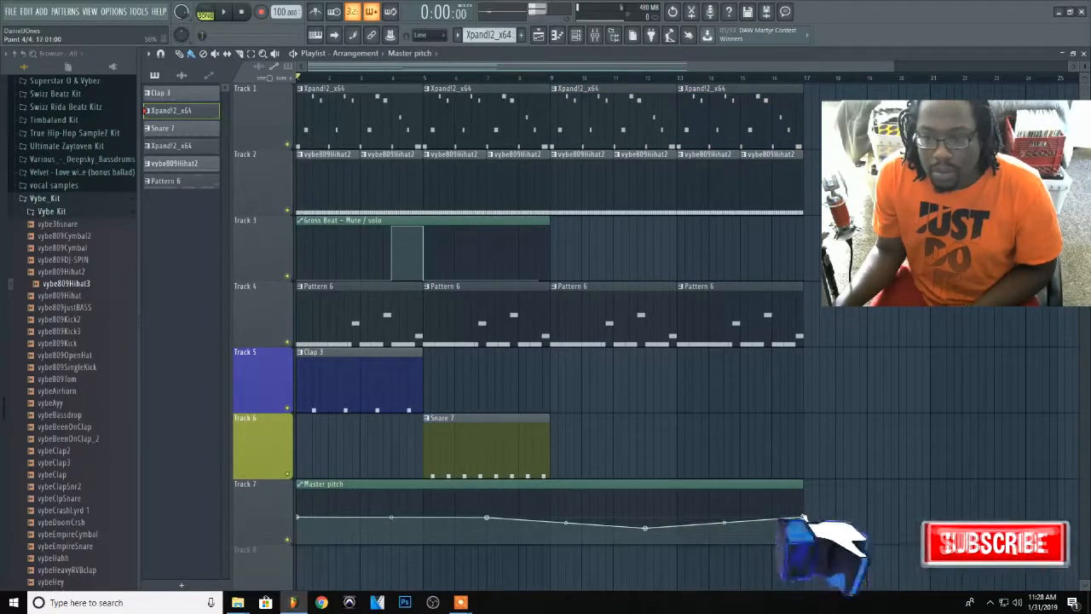
right_click(804, 518)
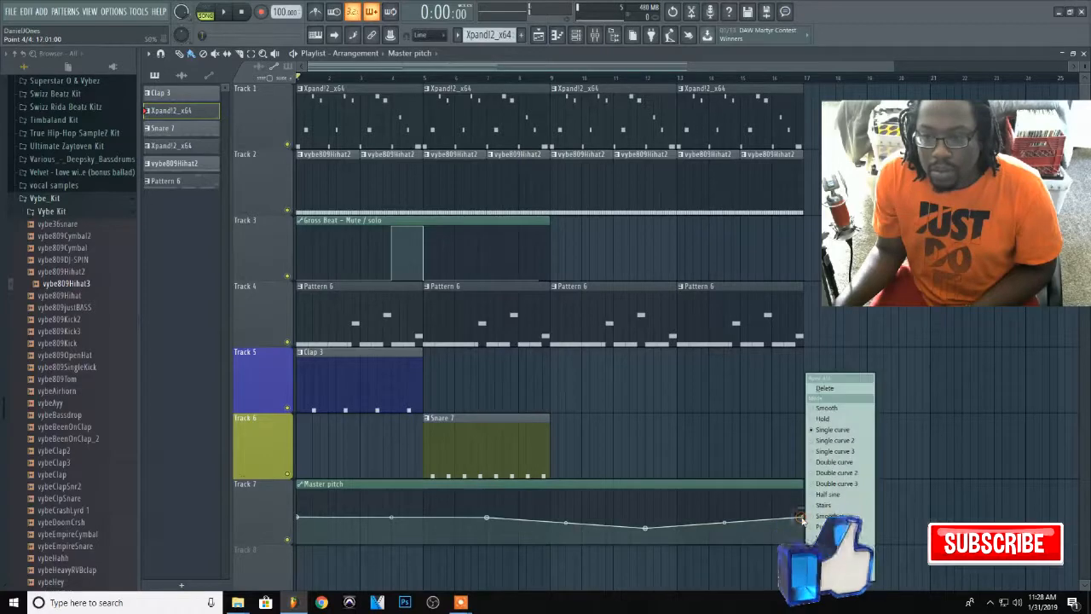
click(834, 429)
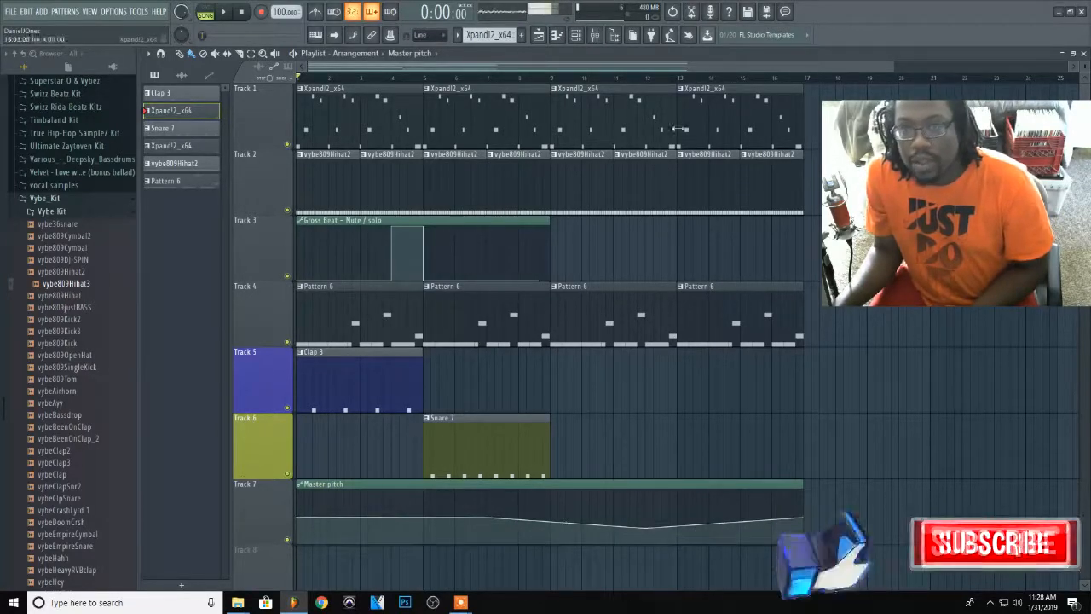
Play the song with insert 100 muted and watch the playlist to check the master pitch falling and rising again
click(596, 36)
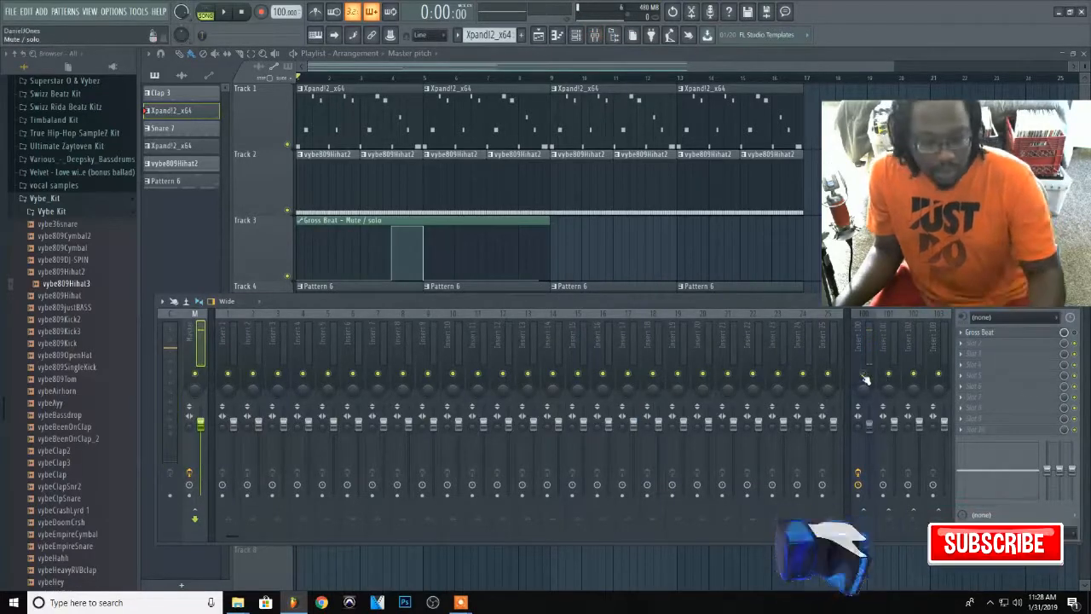
key(space)
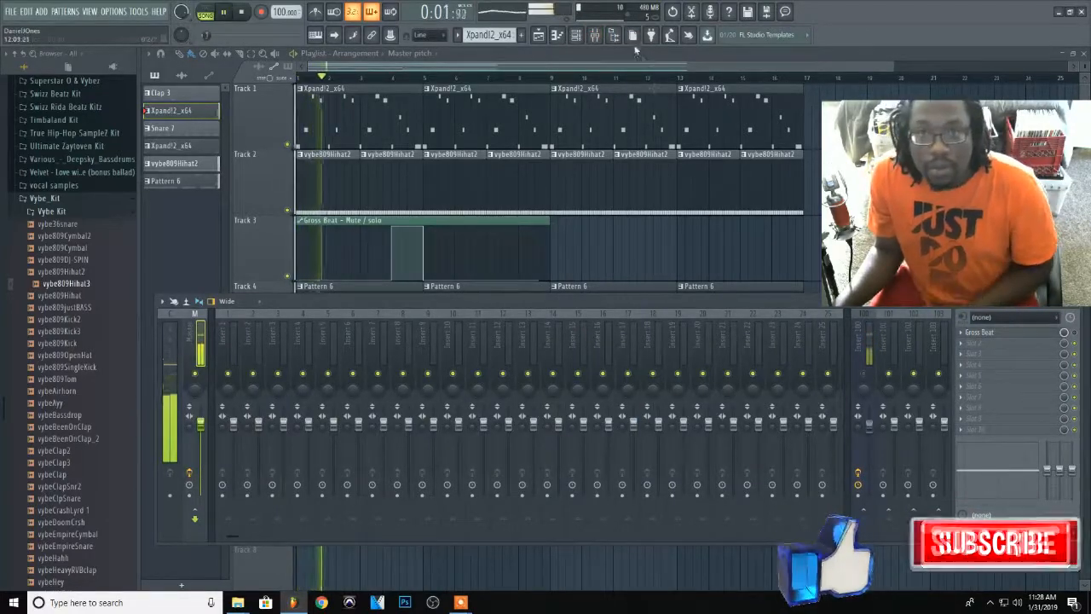
click(595, 35)
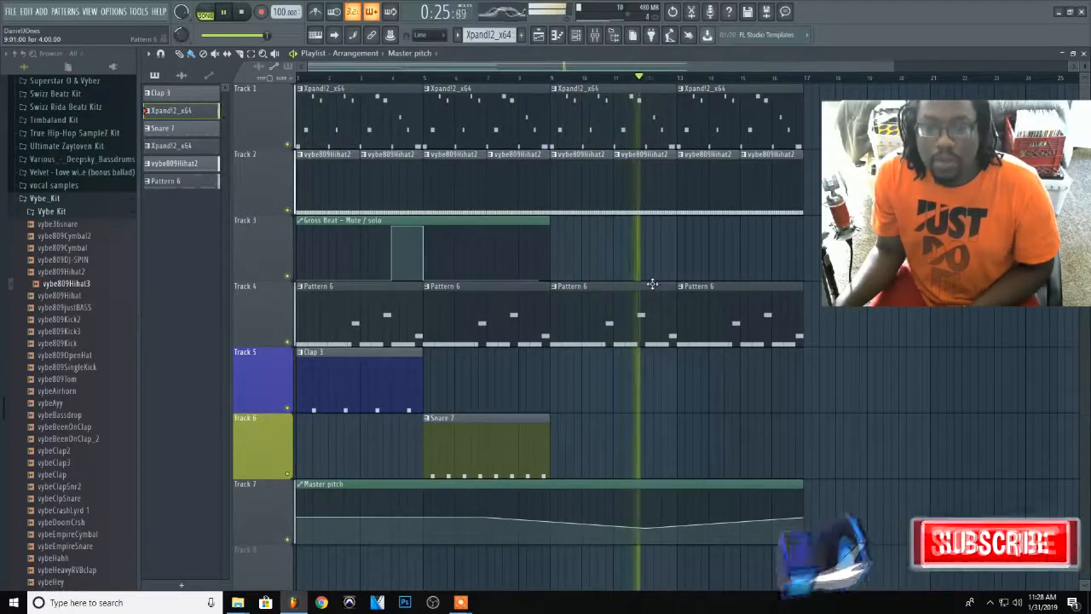
Add a Snare 7 clip at bar 13 on Track 6, and unmute insert 100 after stopping the song
click(681, 432)
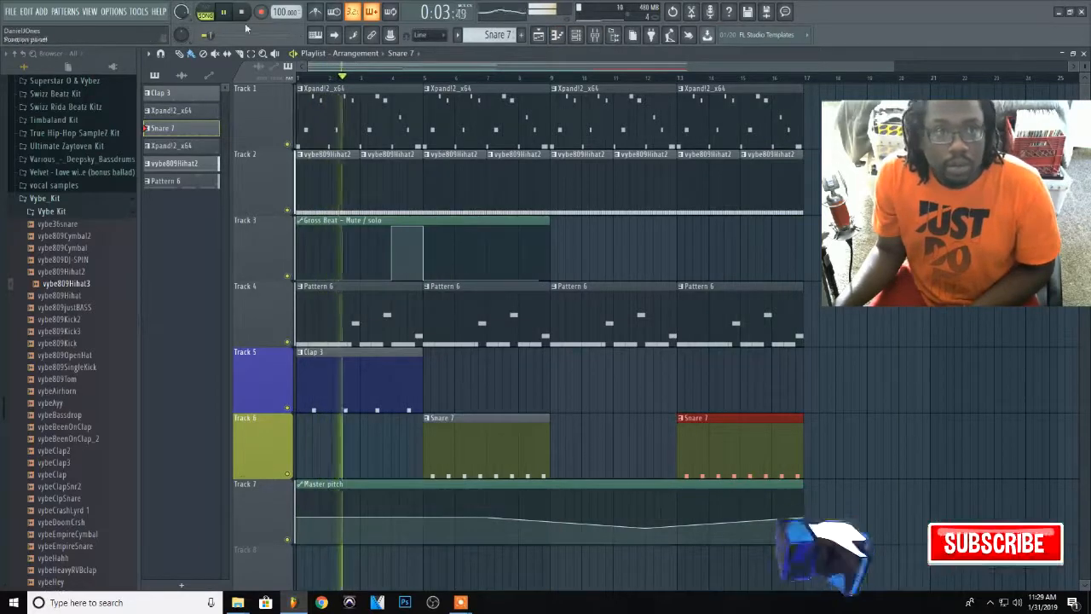
key(space)
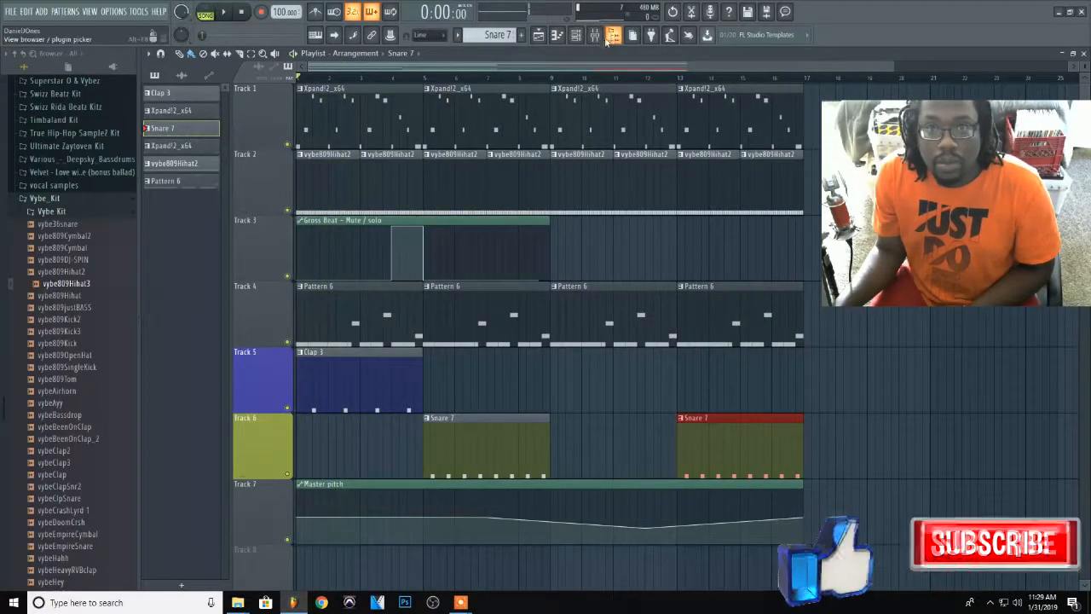
click(594, 36)
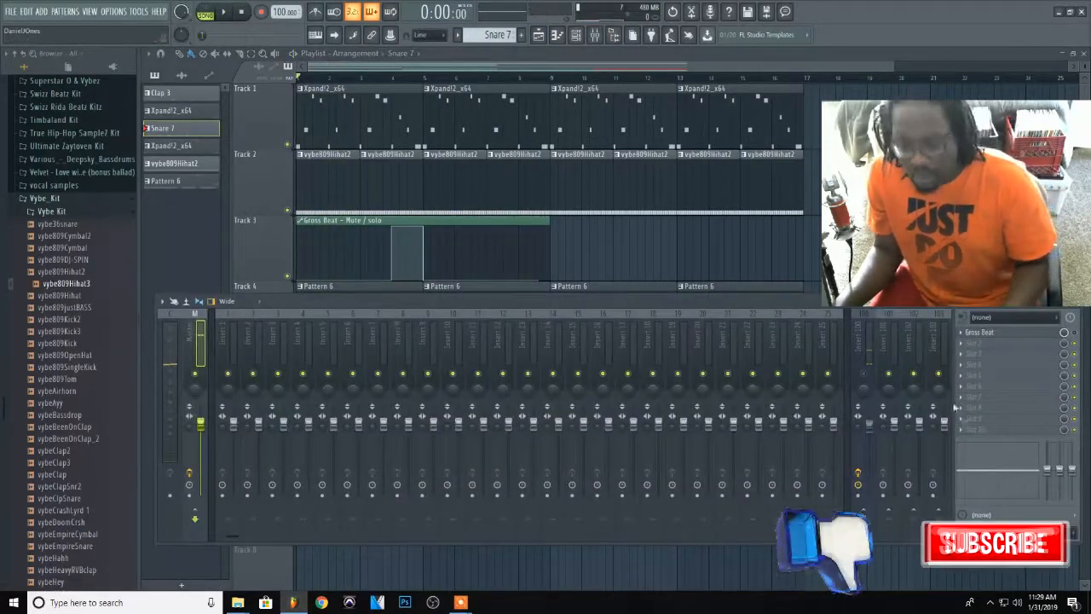
click(864, 375)
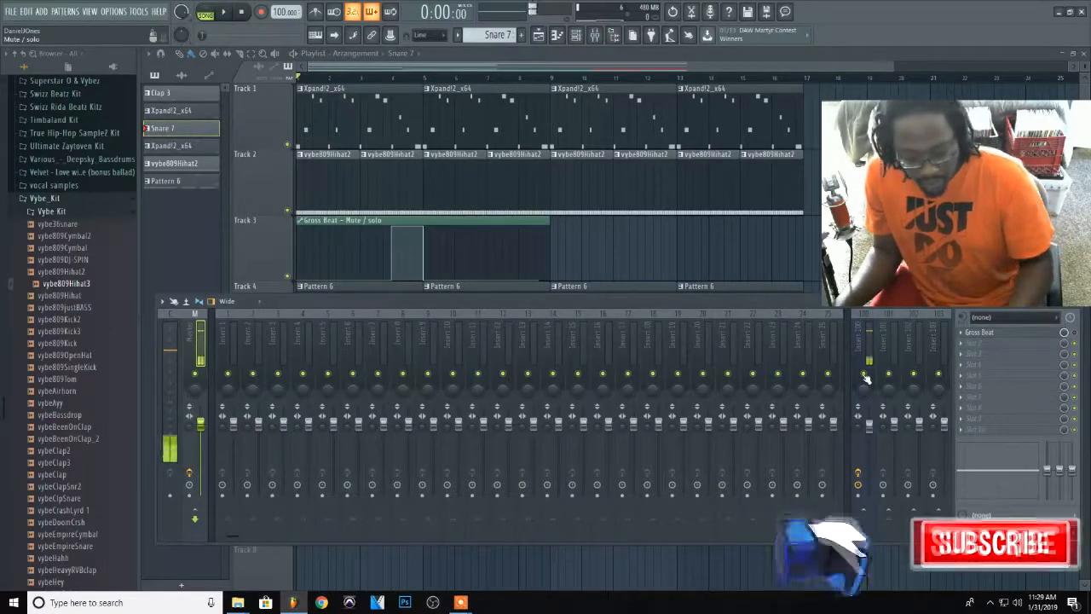
click(601, 55)
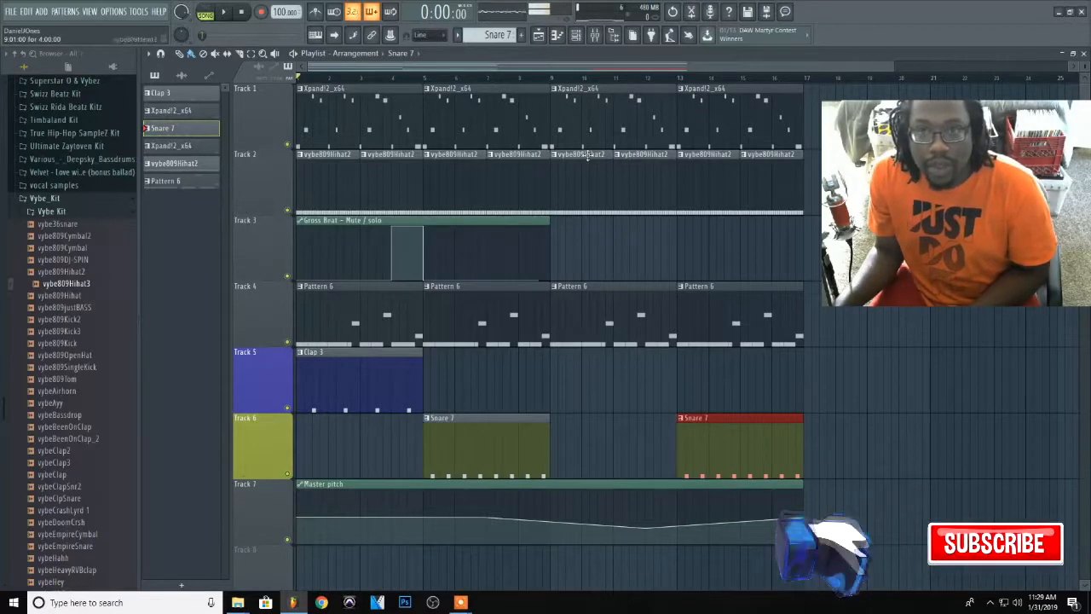
View the automation options of insert 9's volume fader in the mixer and return to the playlist
click(595, 34)
right_click(436, 422)
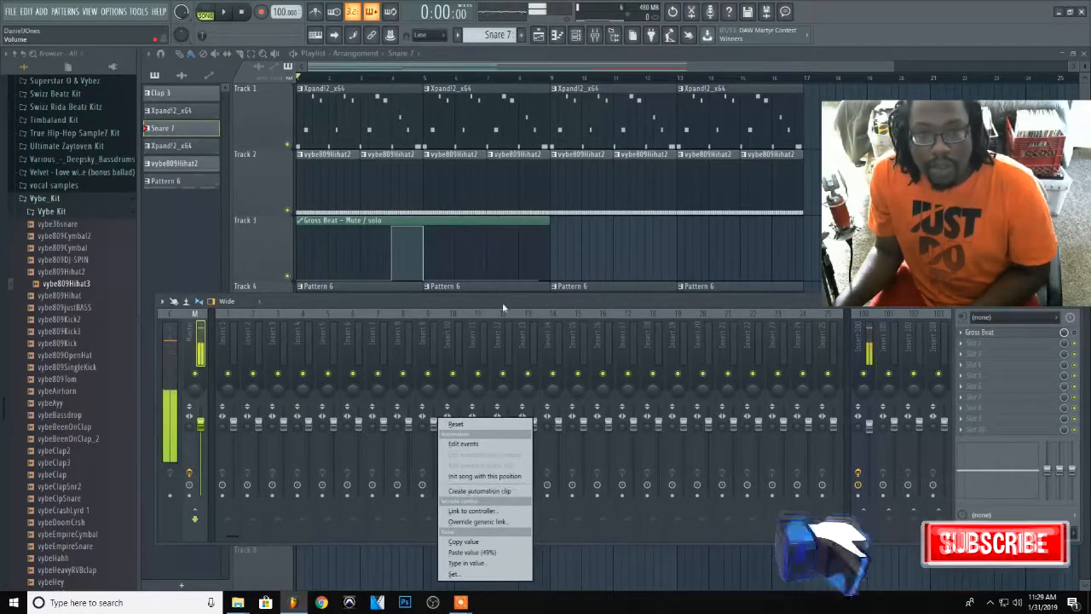
click(519, 48)
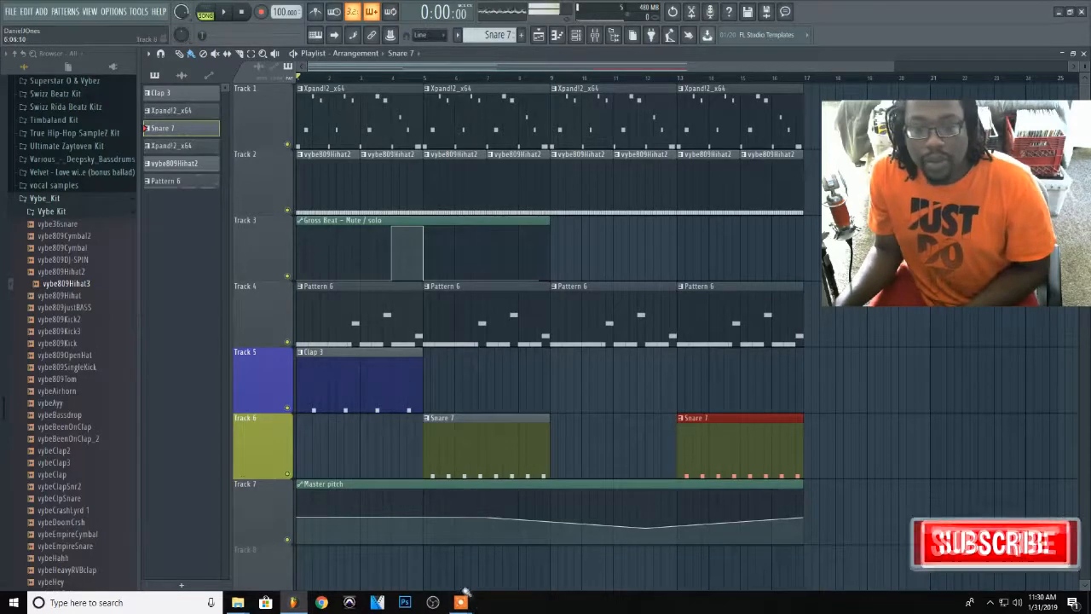
mouse_move(460, 603)
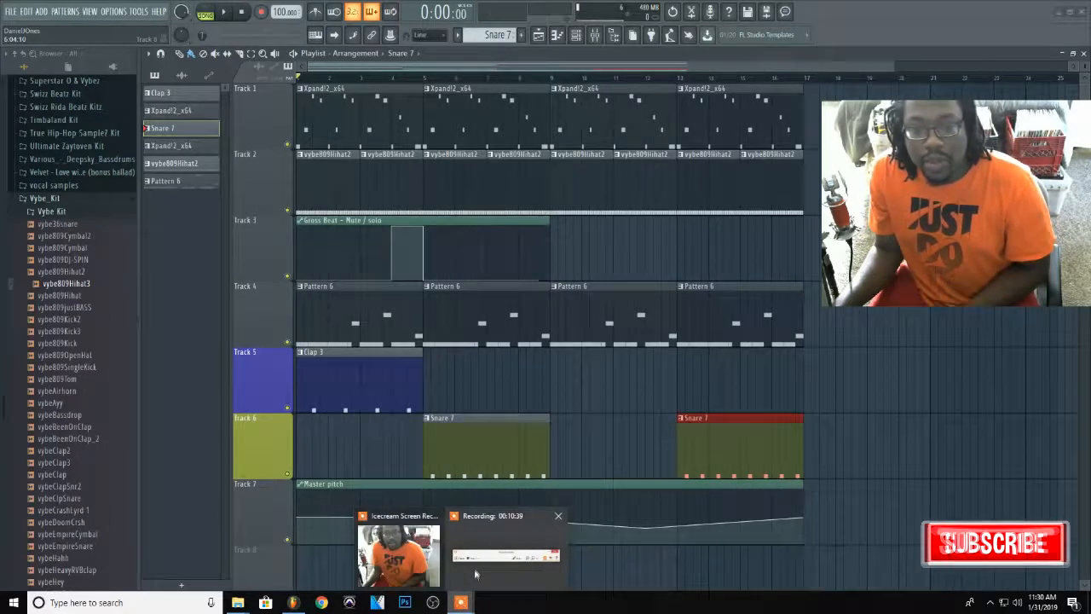
click(477, 569)
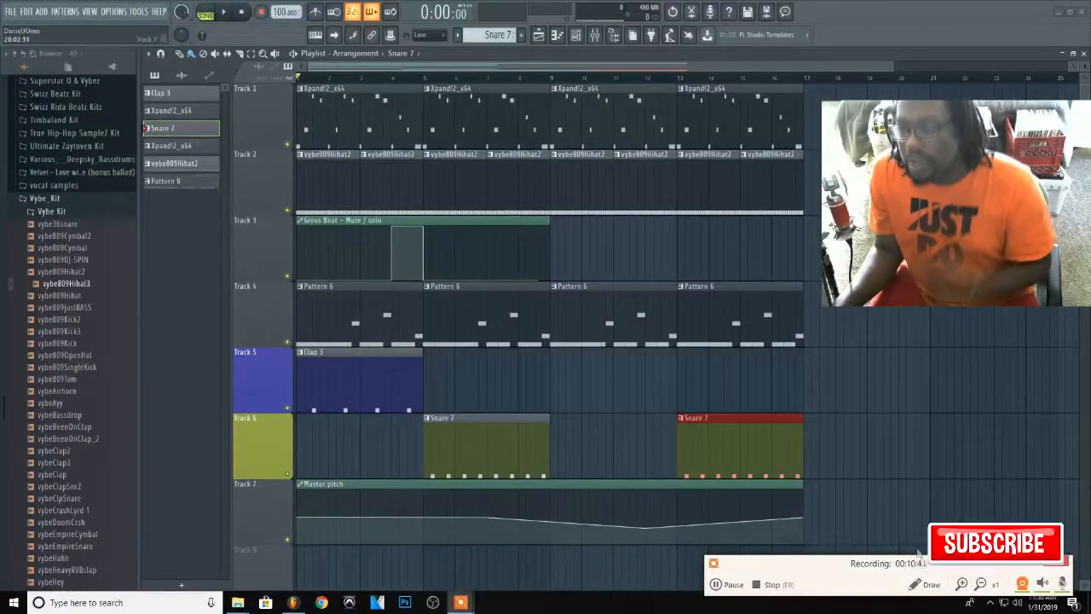